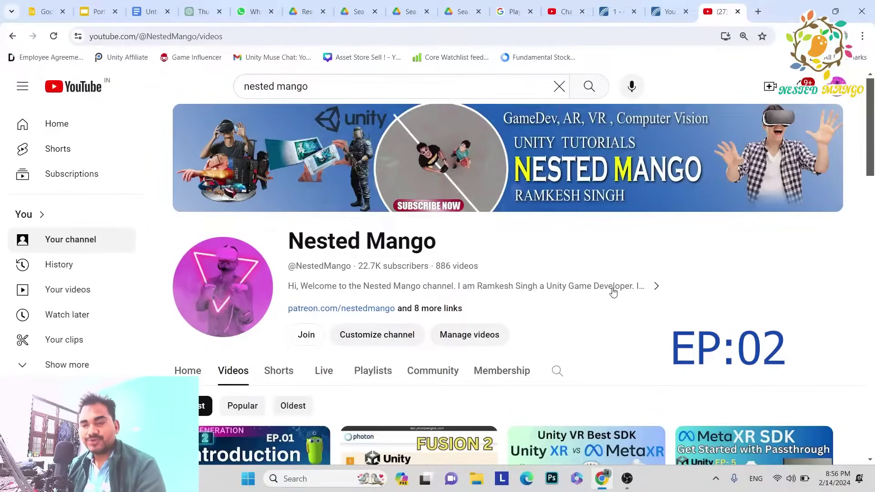
Scroll down the Nested Mango channel's Videos tab to see its latest uploads.
{"action": "scroll", "coordinate": [613, 292], "scroll_direction": "down", "scroll_amount": 2}
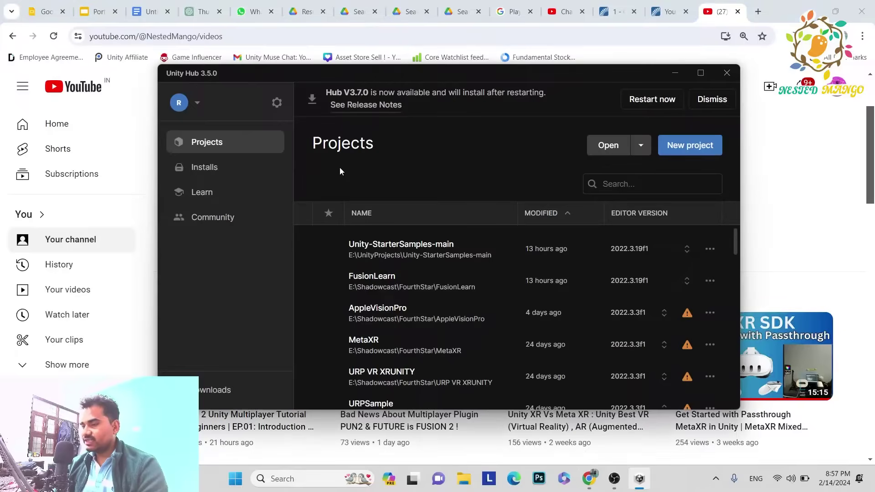
Start a new project from the 3D (URP) template, name it 'Fusion Tutorial', and create it.
{"action": "left_click", "coordinate": [689, 151]}
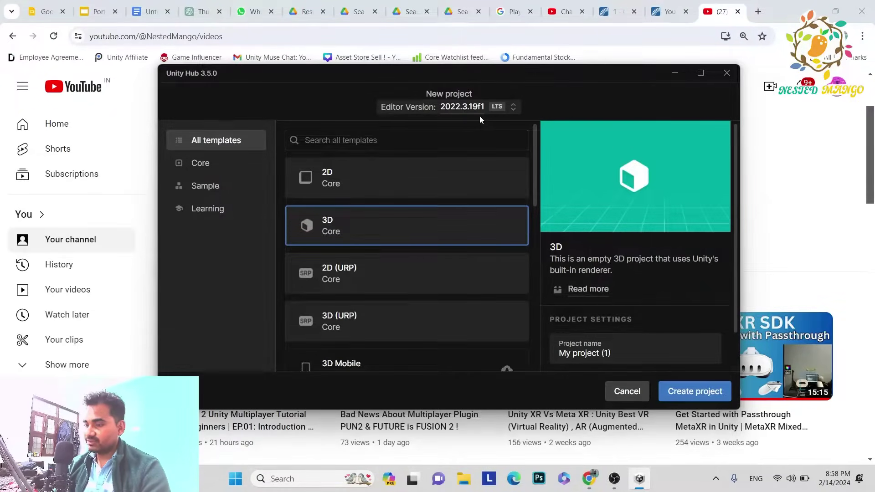
{"action": "scroll", "coordinate": [361, 262], "scroll_direction": "down", "scroll_amount": 1}
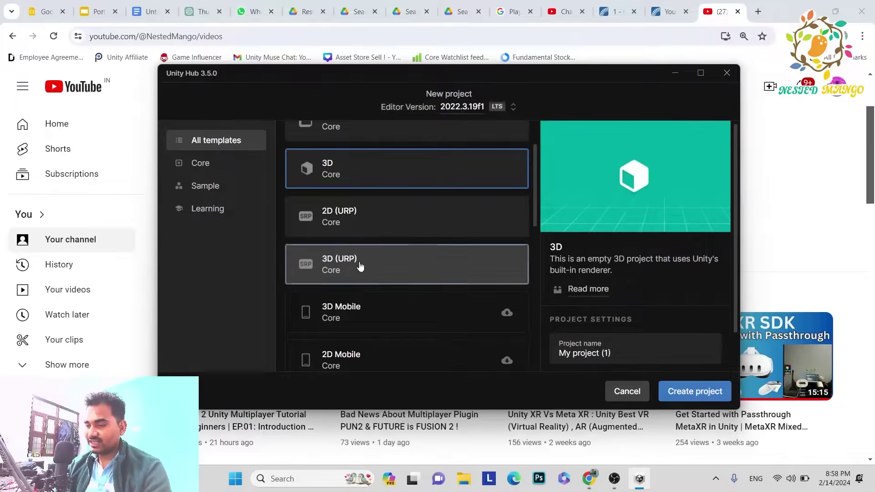
{"action": "left_click", "coordinate": [362, 268]}
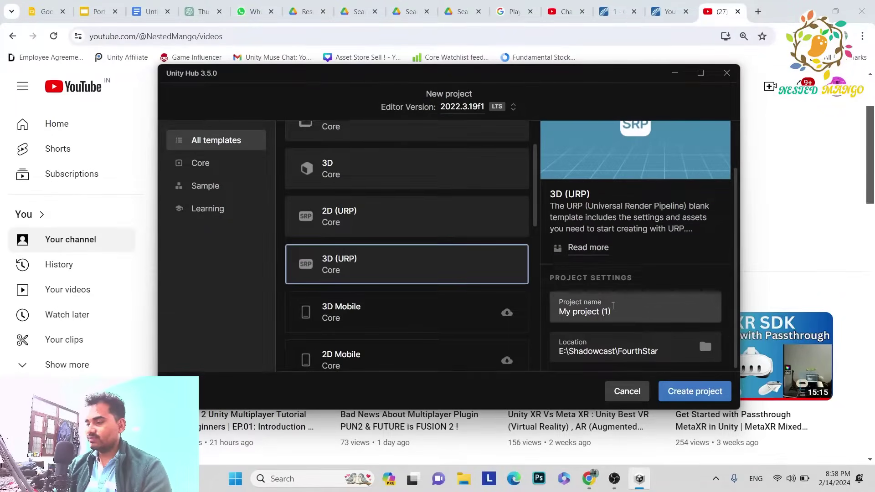
{"action": "triple_click", "coordinate": [628, 316]}
{"action": "type", "text": "Fusion Tutorial"}
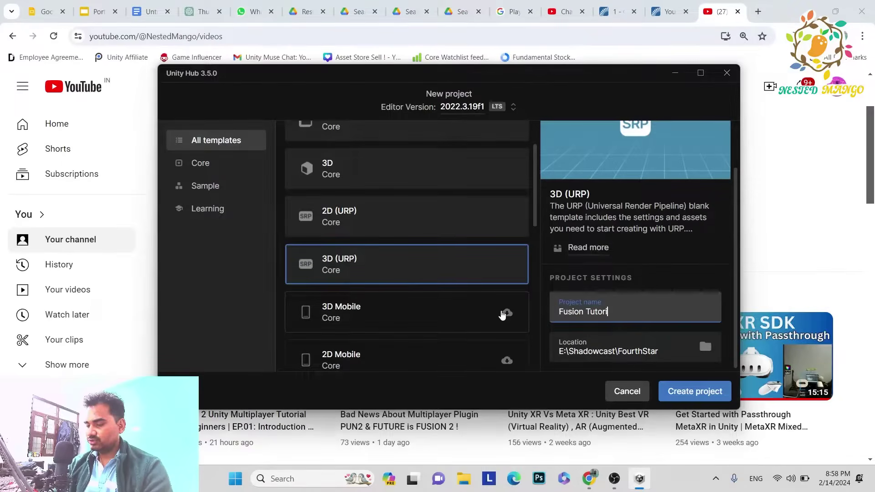
{"action": "left_click", "coordinate": [691, 393]}
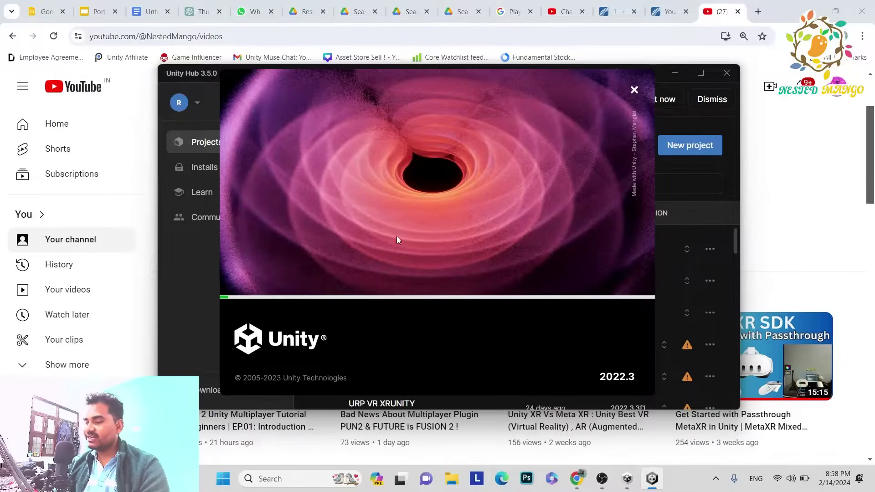
Switch to the Photon Cloud dashboard in Chrome and start a new Multiplayer Game application.
{"action": "left_click", "coordinate": [661, 5]}
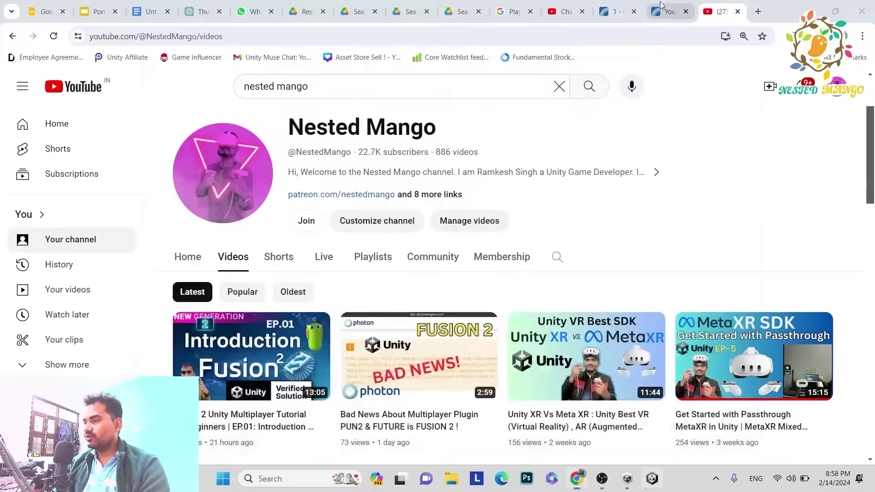
{"action": "left_click", "coordinate": [661, 6]}
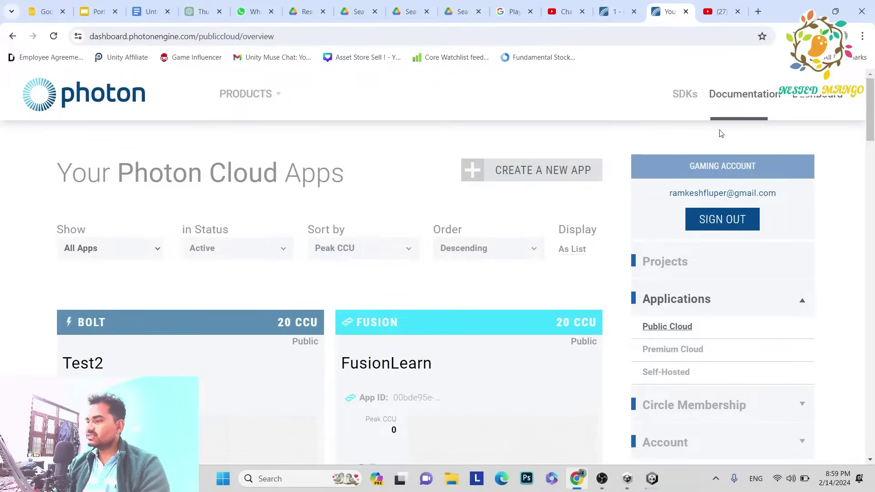
{"action": "left_click", "coordinate": [540, 174]}
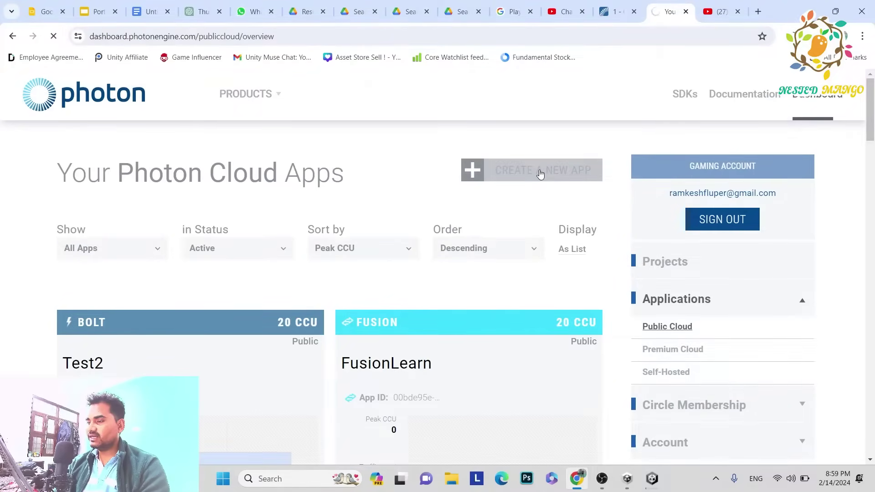
{"action": "scroll", "coordinate": [379, 214], "scroll_direction": "down", "scroll_amount": 1}
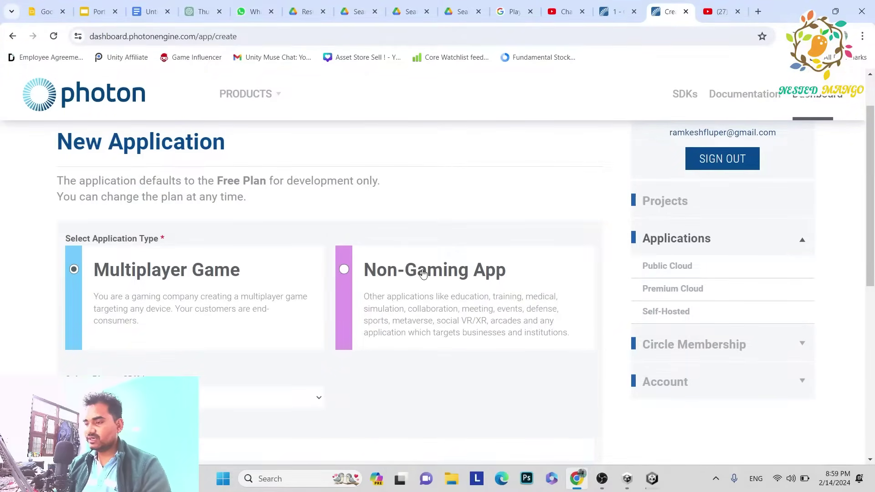
{"action": "left_click", "coordinate": [343, 268]}
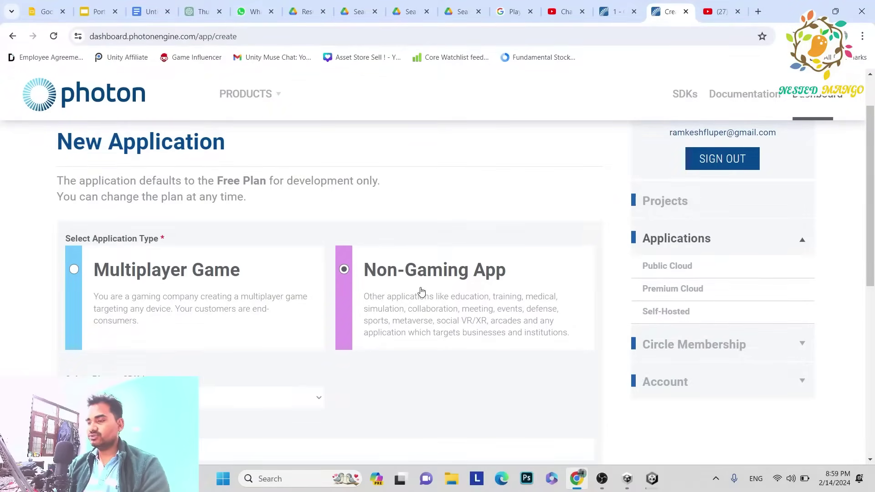
{"action": "left_click", "coordinate": [74, 270]}
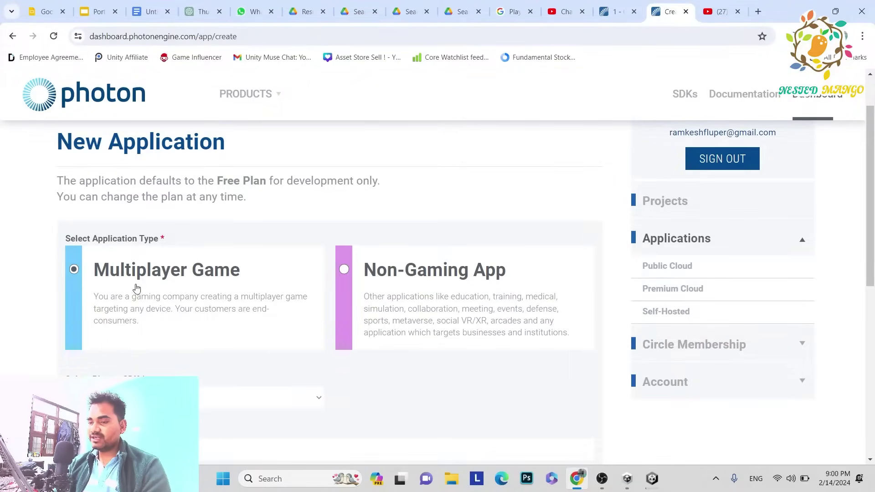
{"action": "scroll", "coordinate": [155, 272], "scroll_direction": "down", "scroll_amount": 2}
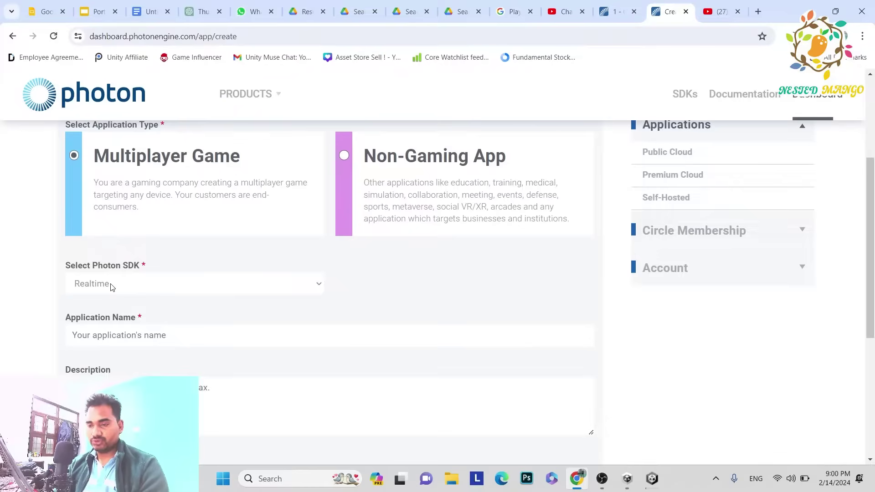
Choose the Fusion SDK with Fusion 2, name the application 'Fusion Tutorial', and submit.
{"action": "left_click", "coordinate": [113, 285]}
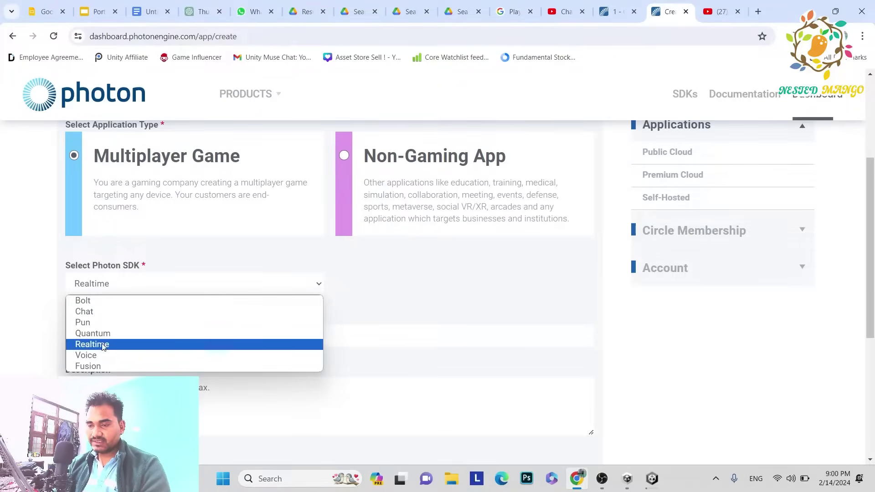
{"action": "left_click", "coordinate": [104, 367]}
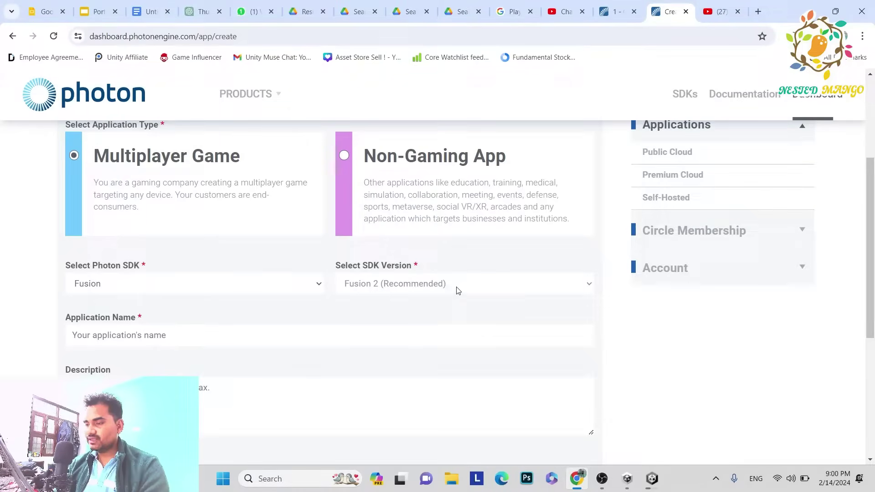
{"action": "scroll", "coordinate": [127, 370], "scroll_direction": "down", "scroll_amount": 1}
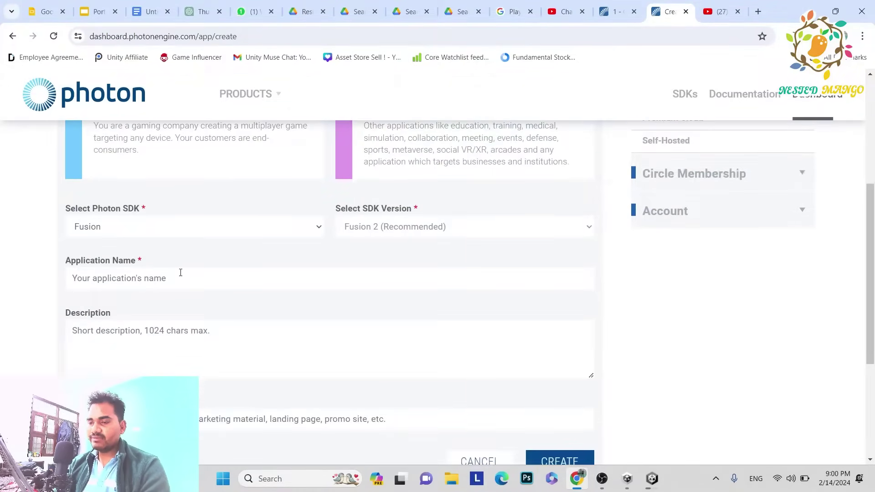
{"action": "left_click", "coordinate": [175, 286]}
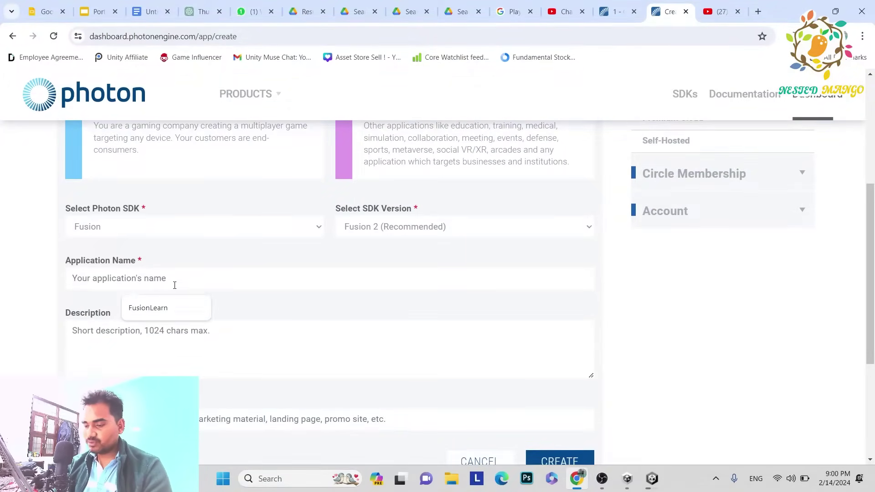
{"action": "type", "text": "Fusion Tutorial"}
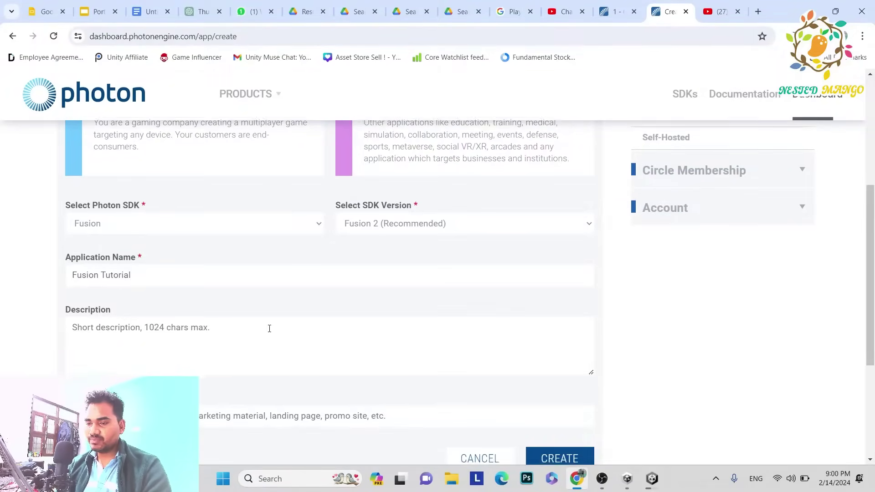
{"action": "scroll", "coordinate": [274, 329], "scroll_direction": "down", "scroll_amount": 2}
{"action": "left_click", "coordinate": [529, 354]}
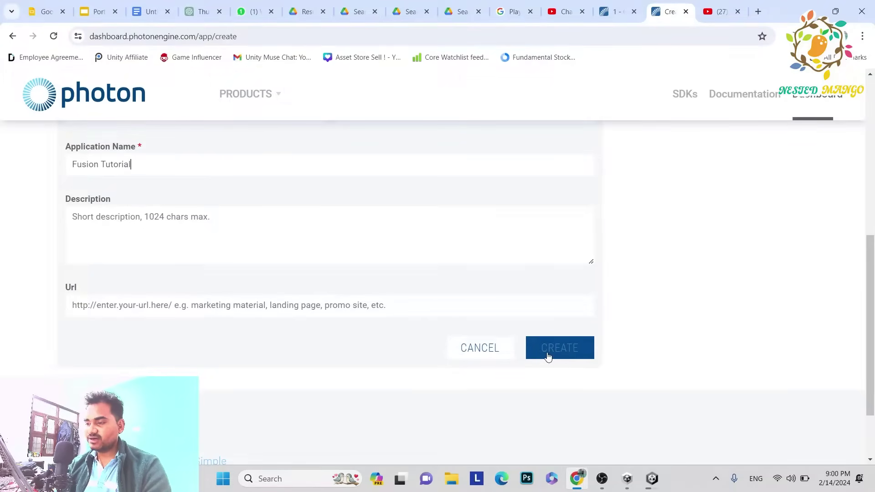
Finish creating the Fusion Tutorial app and switch back to the Unity editor.
{"action": "left_click", "coordinate": [548, 355]}
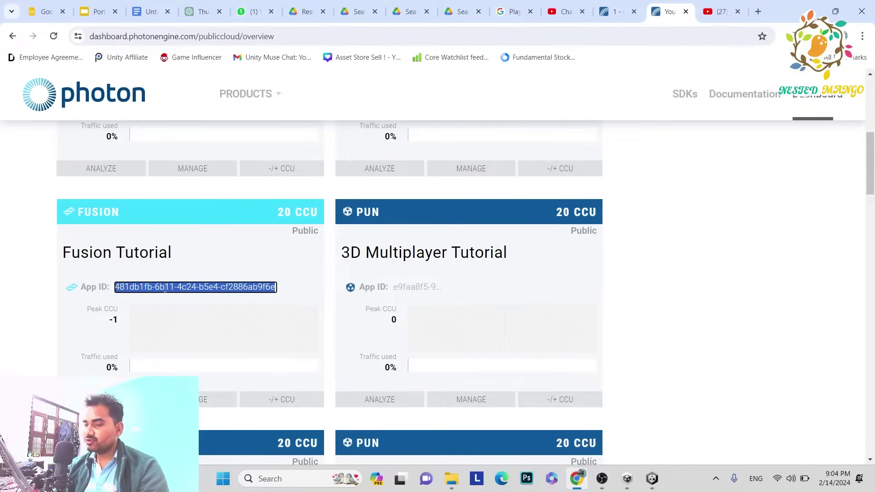
{"action": "left_click", "coordinate": [652, 479]}
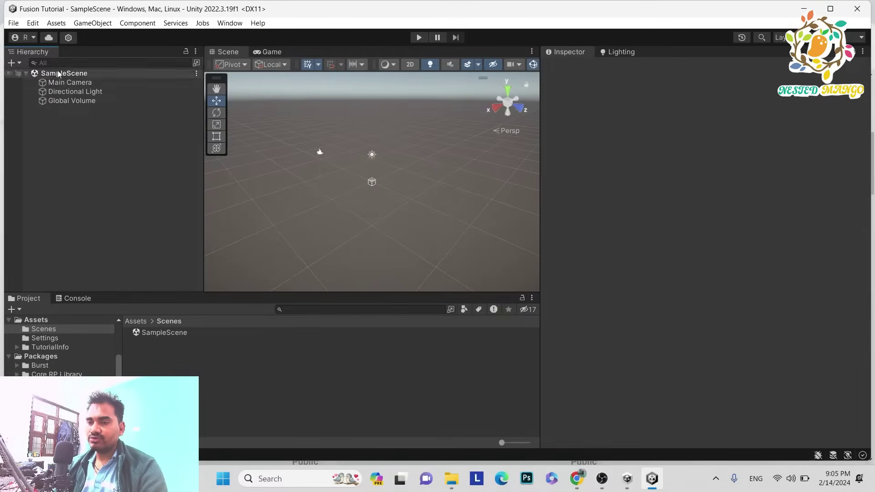
Set Asset Serialization Mode to Force Text on the Editor page of Project Settings.
{"action": "left_click", "coordinate": [30, 23]}
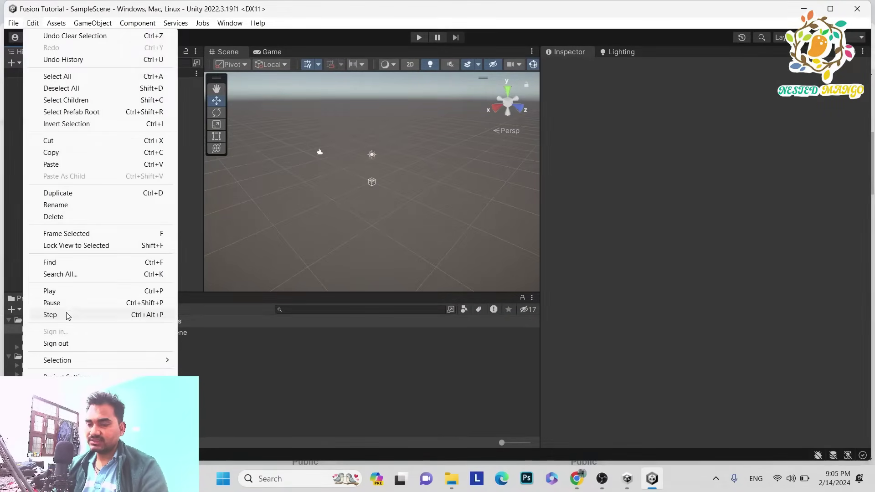
{"action": "mouse_move", "coordinate": [18, 22]}
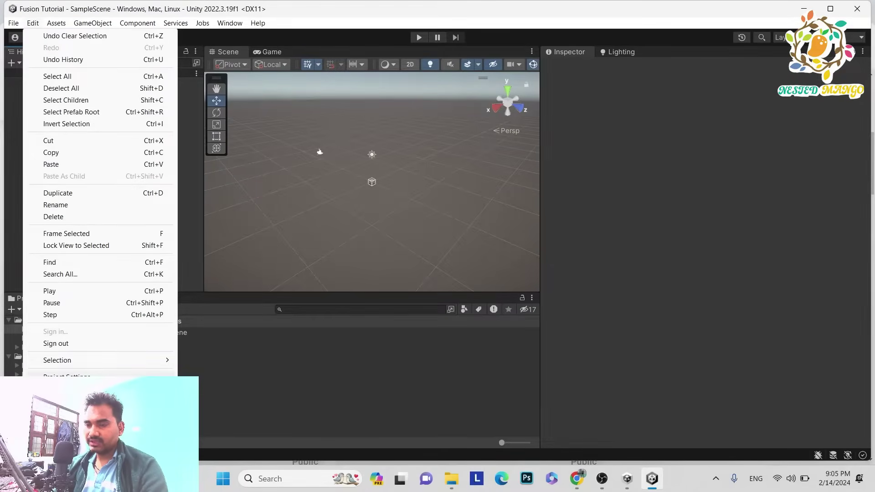
{"action": "left_click", "coordinate": [66, 376]}
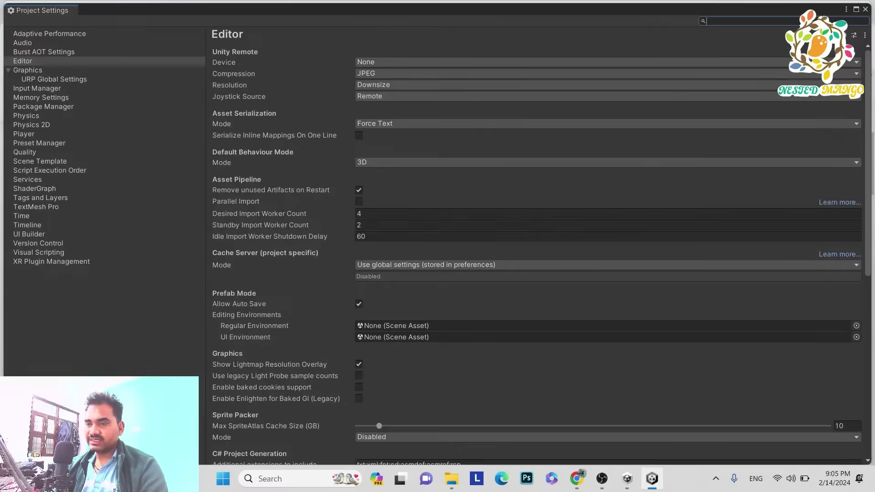
{"action": "left_click", "coordinate": [22, 61]}
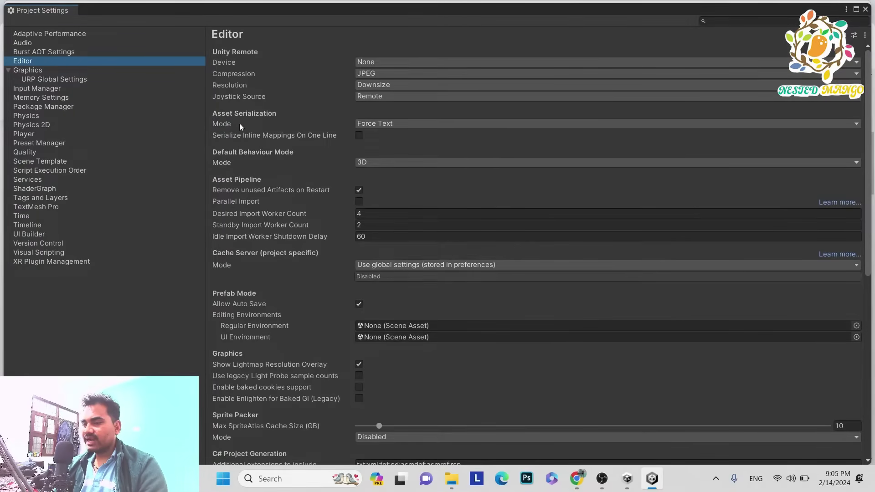
{"action": "left_click", "coordinate": [391, 127]}
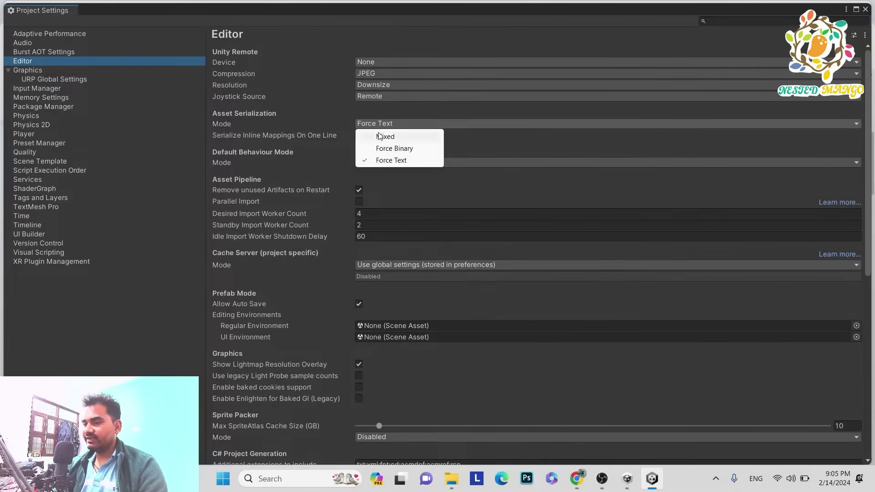
{"action": "left_click", "coordinate": [384, 161]}
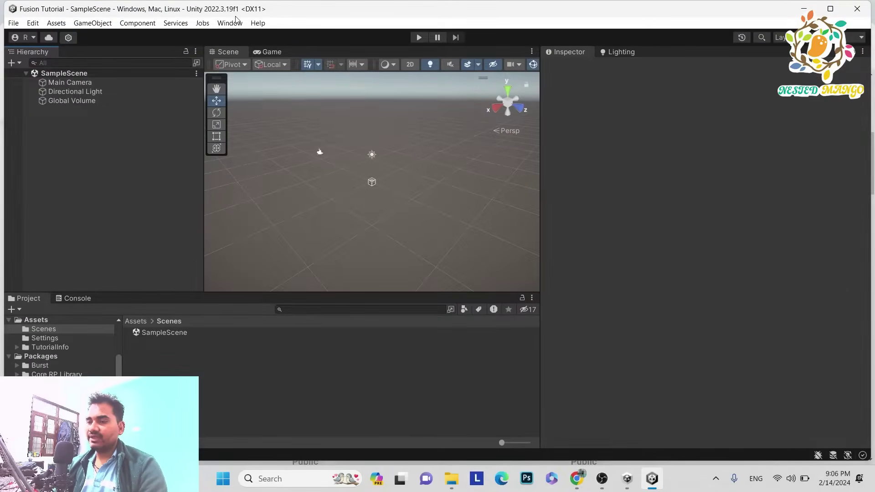
{"action": "left_click", "coordinate": [235, 24]}
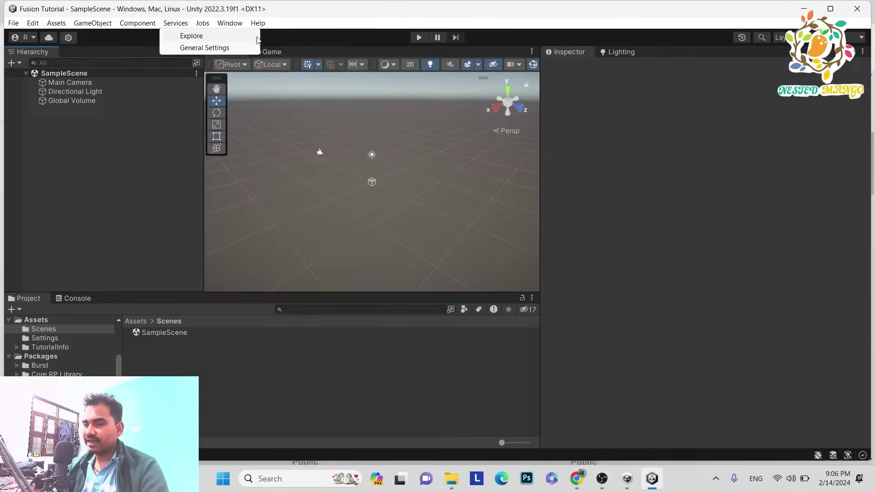
{"action": "mouse_move", "coordinate": [250, 31]}
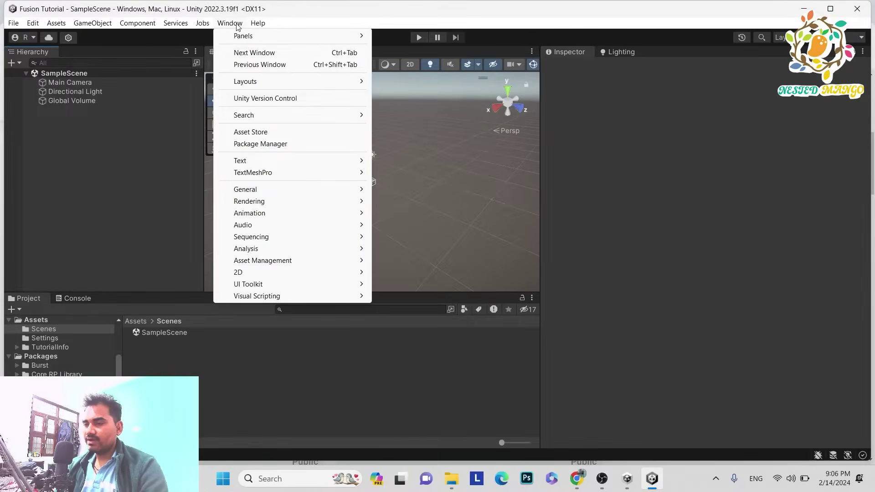
{"action": "left_click", "coordinate": [260, 144]}
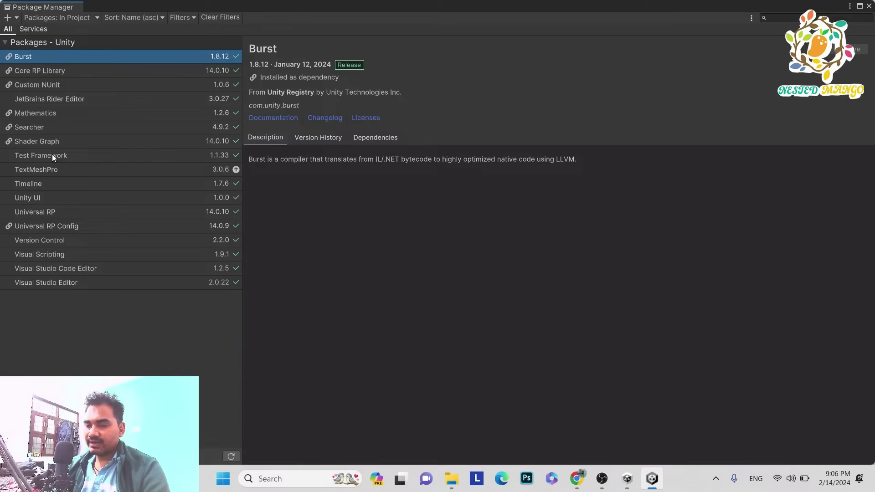
{"action": "left_click", "coordinate": [10, 19]}
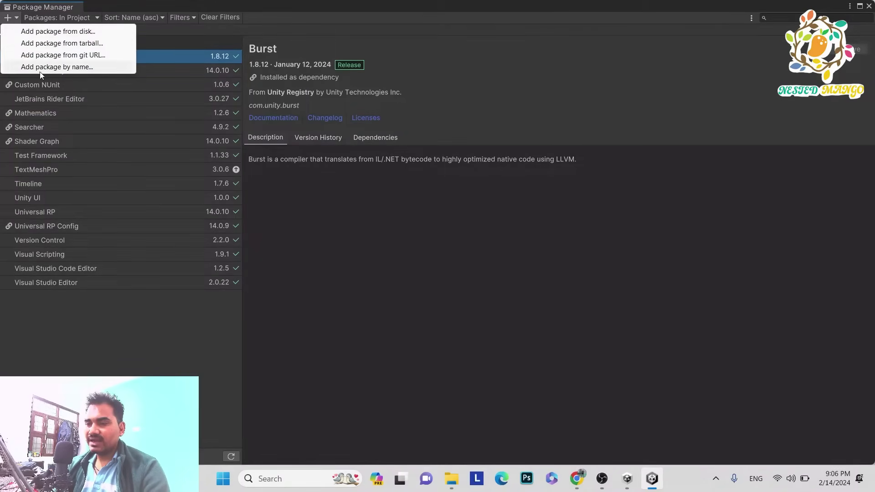
{"action": "left_click", "coordinate": [70, 55]}
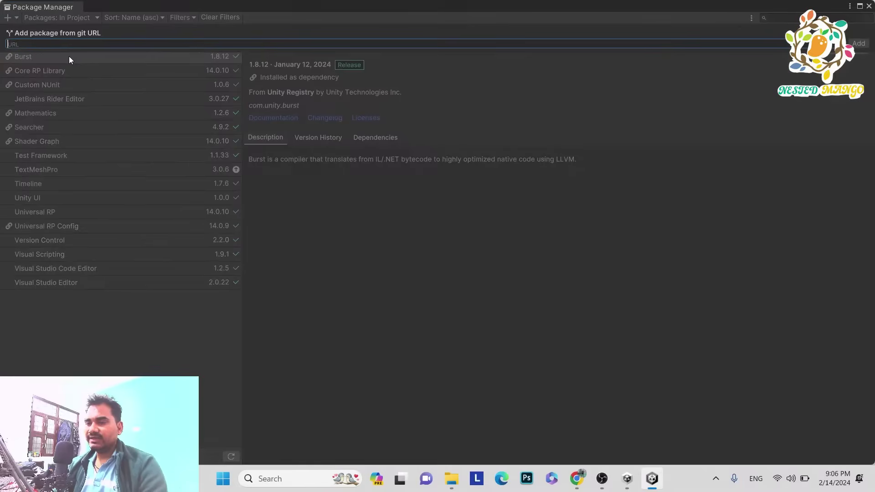
{"action": "left_click_drag", "start_coordinate": [536, 282], "coordinate": [626, 276]}
{"action": "key", "text": "ctrl+c"}
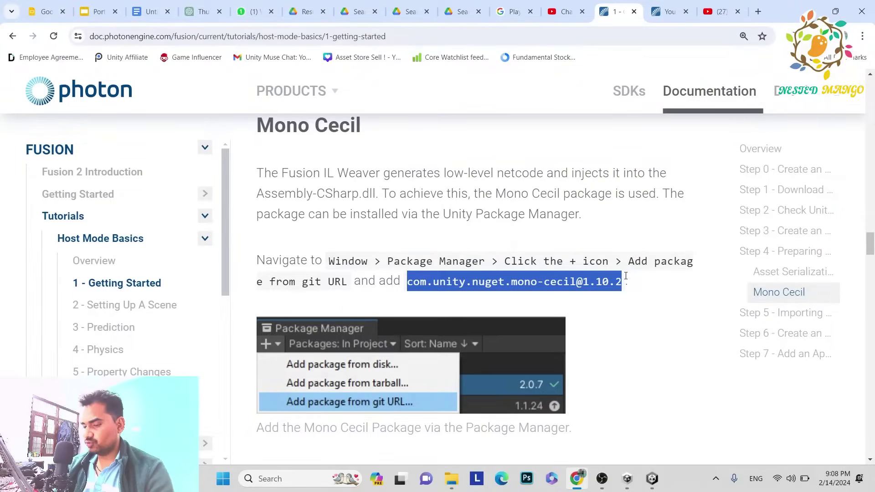
{"action": "left_click", "coordinate": [660, 479]}
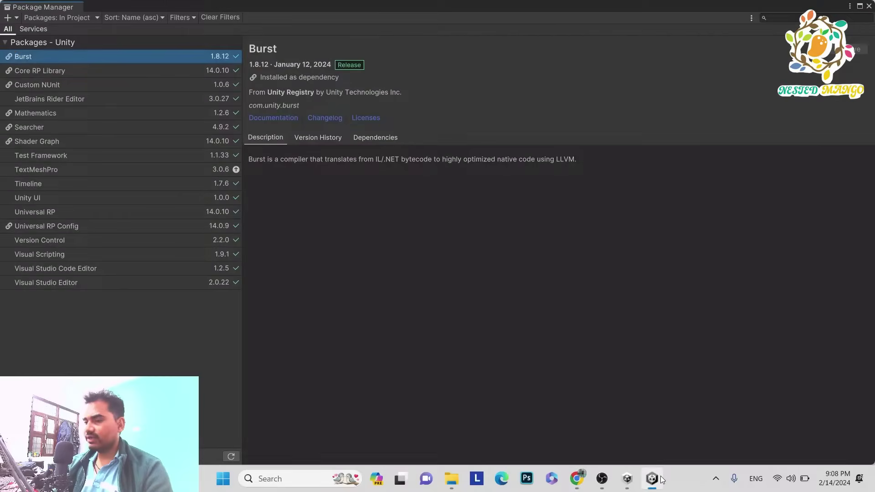
Install Mono Cecil by pasting its git URL into Add package from git URL.
{"action": "left_click", "coordinate": [8, 18]}
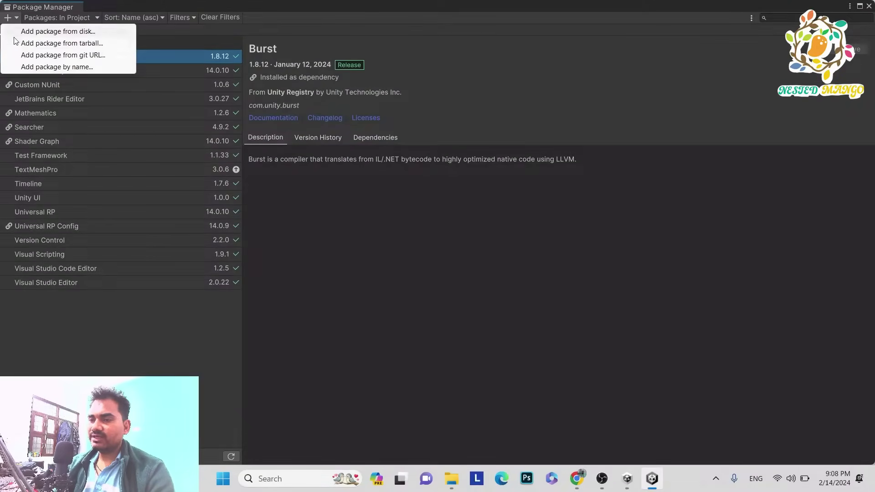
{"action": "left_click", "coordinate": [38, 56]}
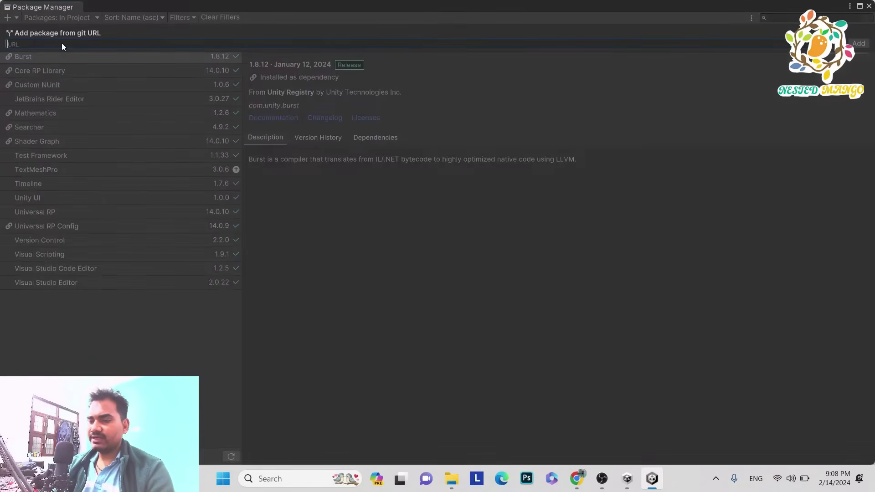
{"action": "key", "text": "ctrl+v"}
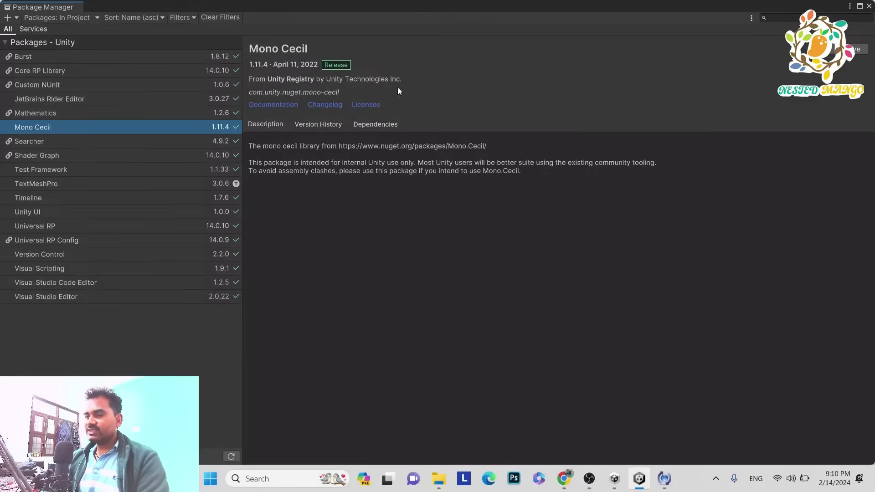
{"action": "left_click", "coordinate": [869, 6]}
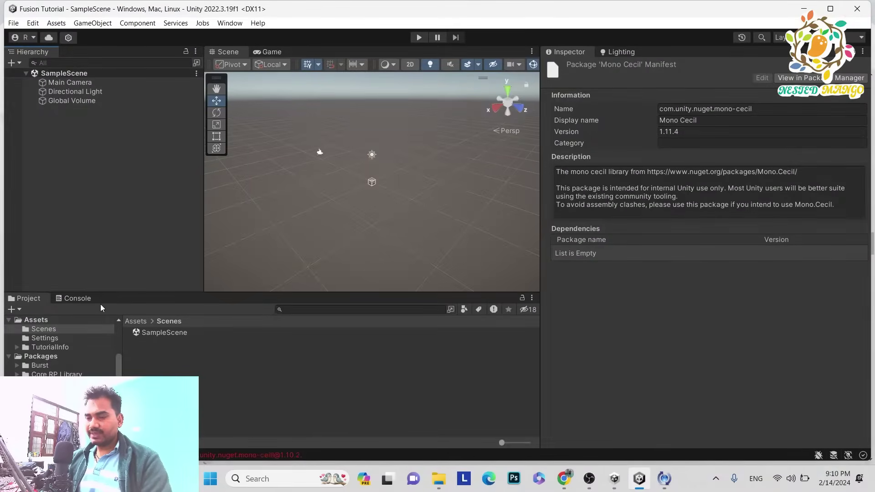
Clear the console errors, then open the Unity Asset Store from the Window menu.
{"action": "left_click", "coordinate": [75, 298]}
{"action": "left_click", "coordinate": [17, 310]}
{"action": "left_click", "coordinate": [25, 299]}
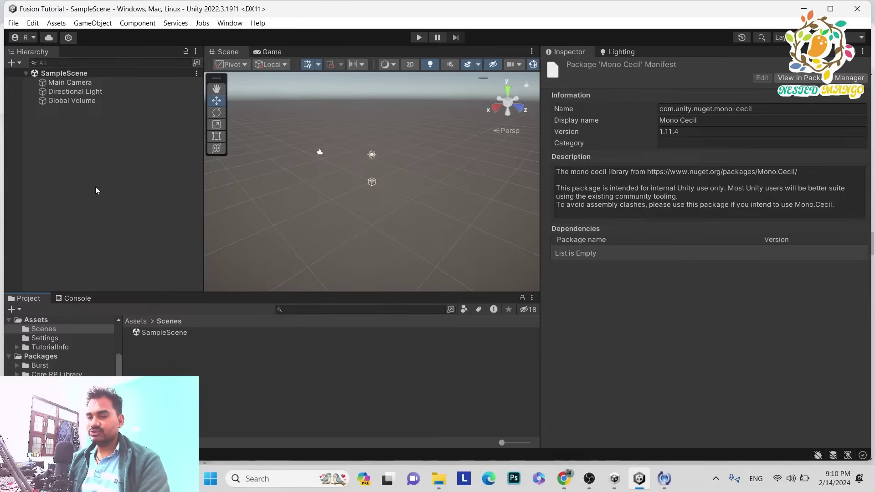
{"action": "left_click", "coordinate": [417, 429]}
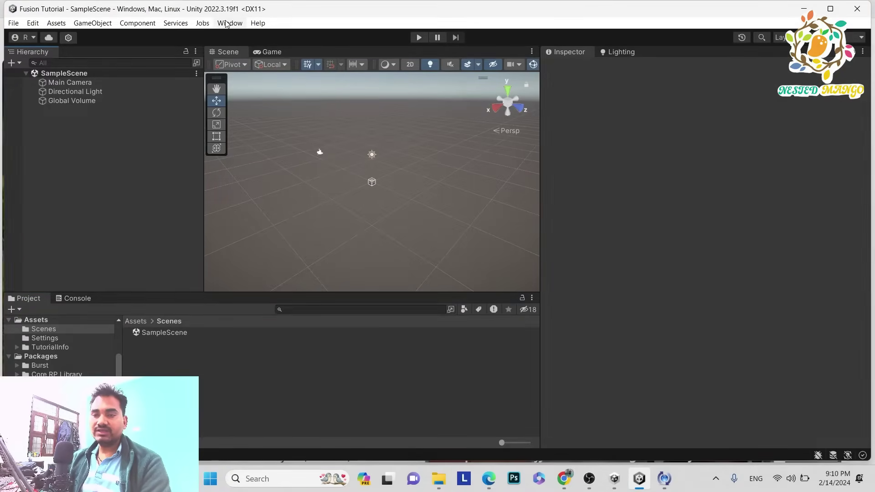
{"action": "left_click", "coordinate": [227, 23]}
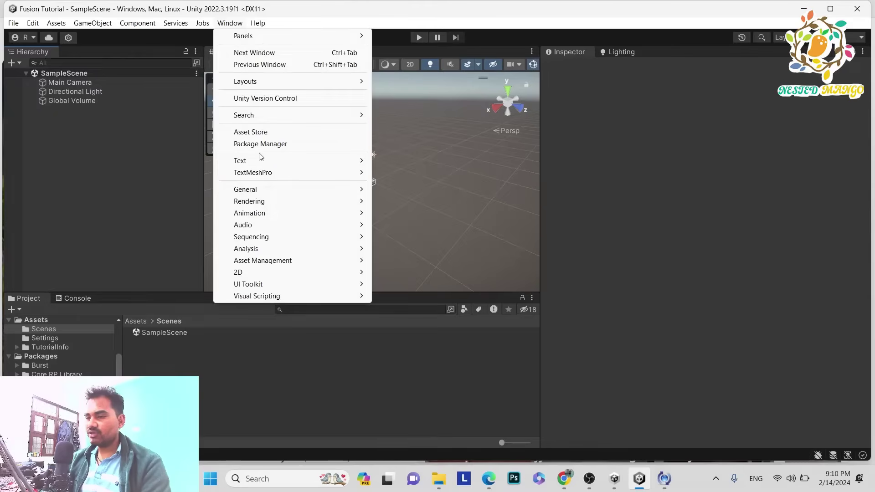
{"action": "left_click", "coordinate": [254, 132]}
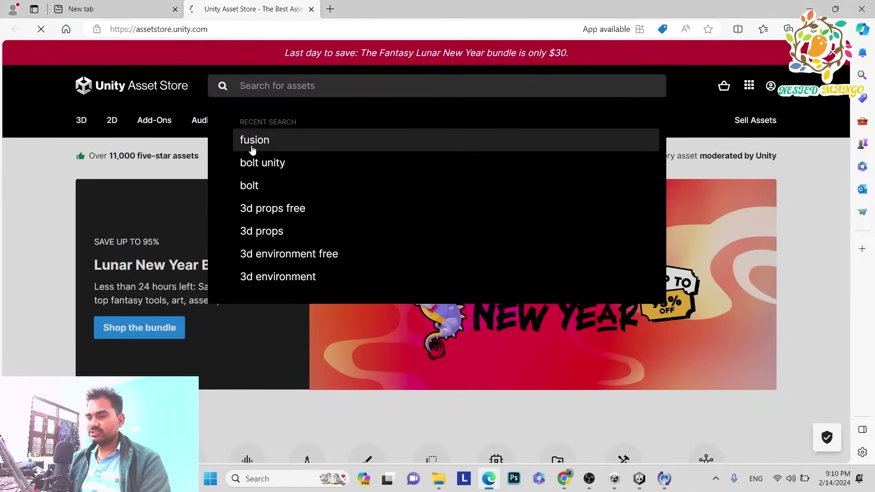
Search the Asset Store for 'fusion' and send Photon Fusion to Unity with Open in Unity.
{"action": "left_click", "coordinate": [251, 145]}
{"action": "scroll", "coordinate": [224, 252], "scroll_direction": "down", "scroll_amount": 2}
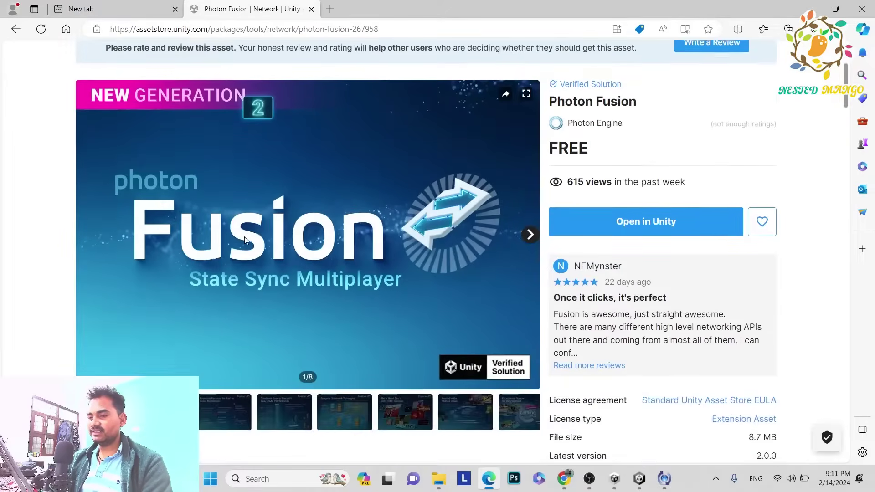
{"action": "scroll", "coordinate": [424, 230], "scroll_direction": "down", "scroll_amount": 4}
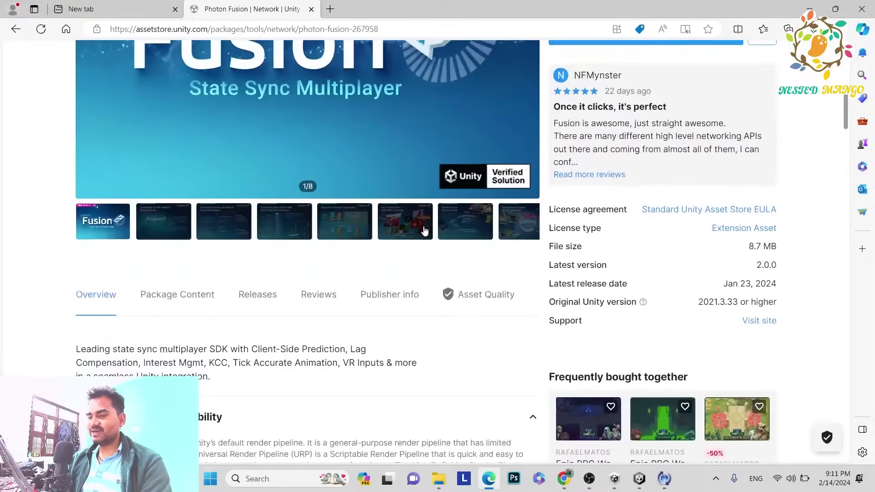
{"action": "scroll", "coordinate": [424, 230], "scroll_direction": "up", "scroll_amount": 1}
{"action": "scroll", "coordinate": [683, 175], "scroll_direction": "up", "scroll_amount": 1}
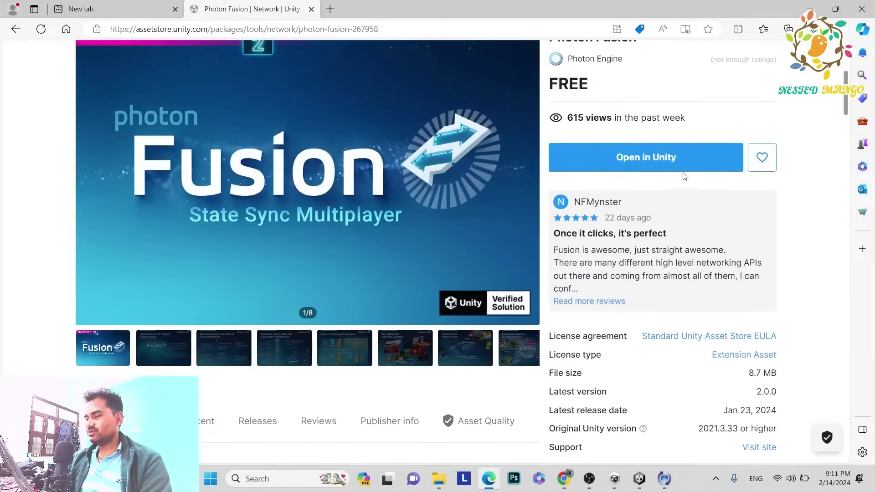
{"action": "left_click", "coordinate": [654, 169]}
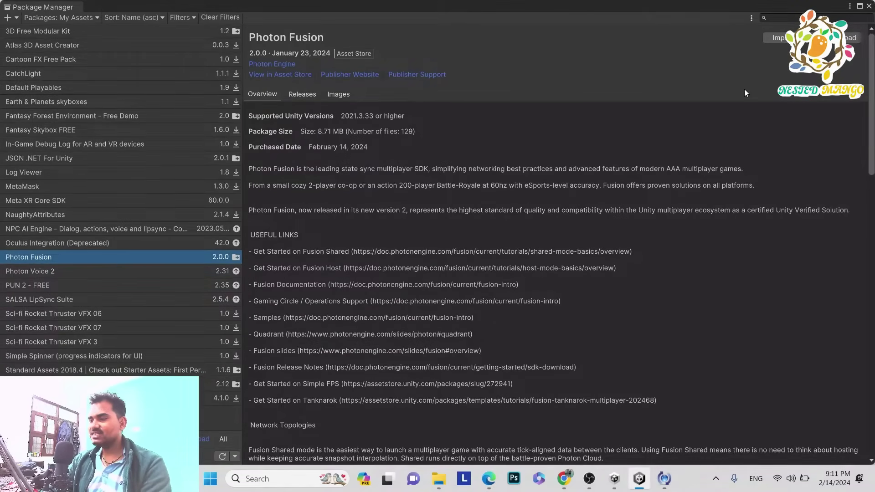
Import Photon Fusion 2.0.0 from Package Manager, confirming all files in the Import Unity Package dialog.
{"action": "left_click", "coordinate": [777, 39]}
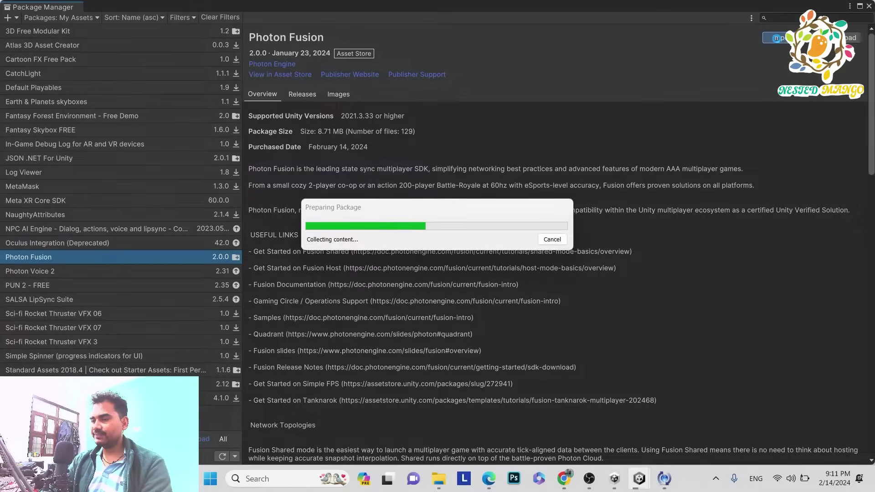
{"action": "scroll", "coordinate": [145, 237], "scroll_direction": "down", "scroll_amount": 5}
{"action": "scroll", "coordinate": [156, 281], "scroll_direction": "down", "scroll_amount": 10}
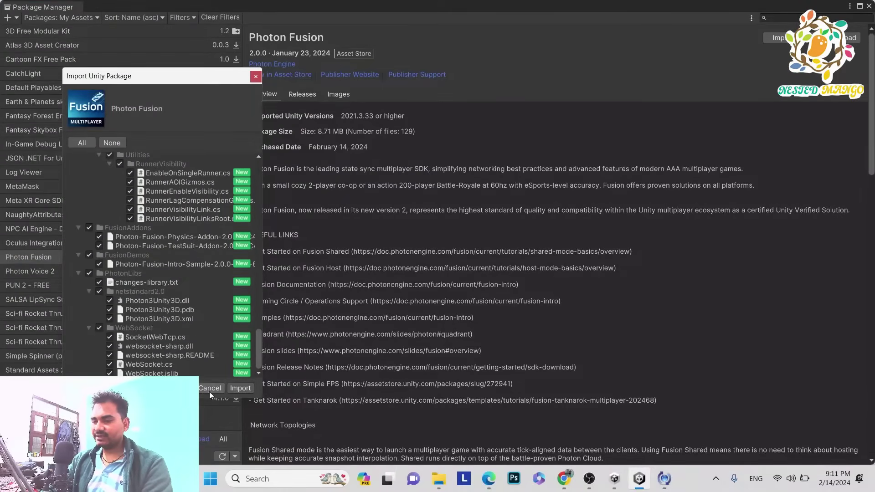
{"action": "left_click", "coordinate": [239, 388]}
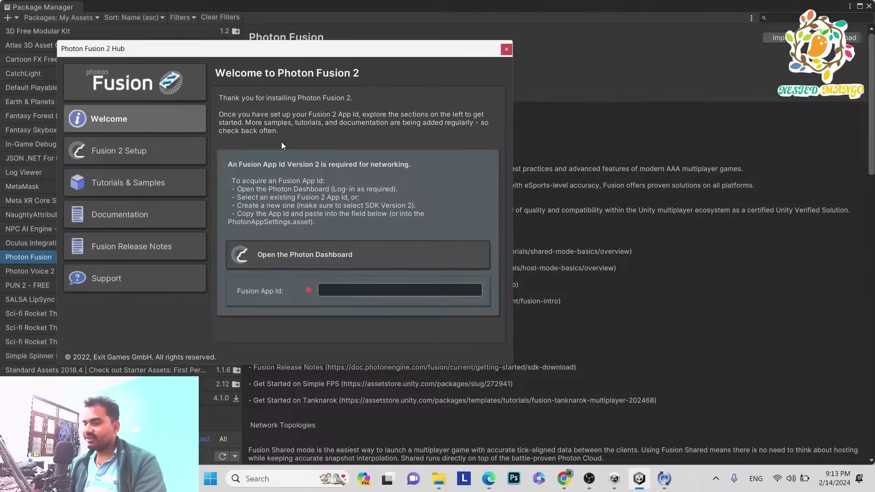
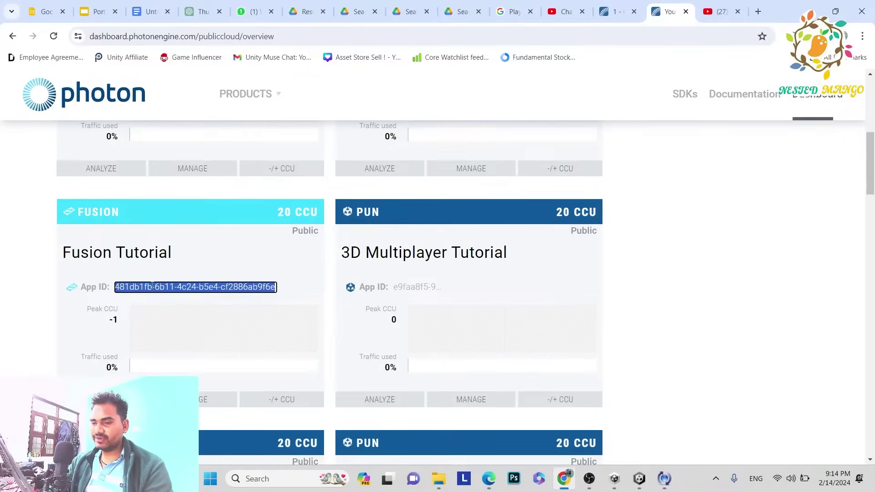
Switch back to the Unity editor with the Fusion Tutorial App ID copied.
{"action": "left_click", "coordinate": [640, 479]}
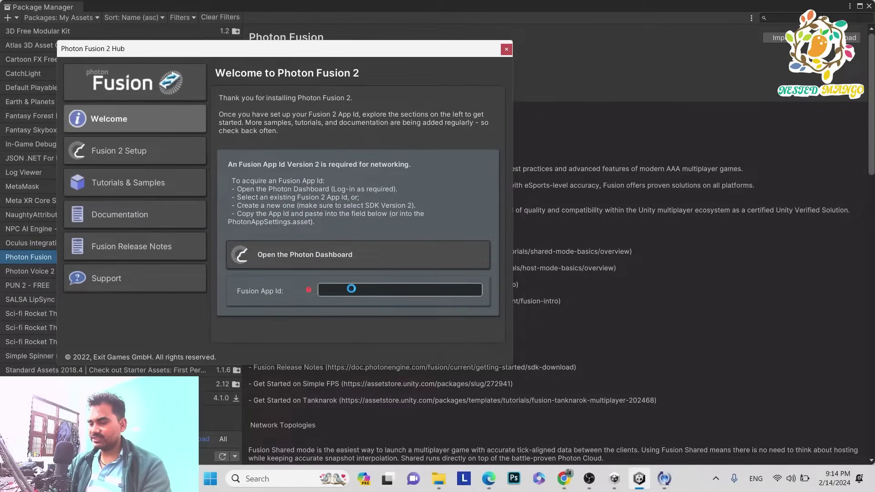
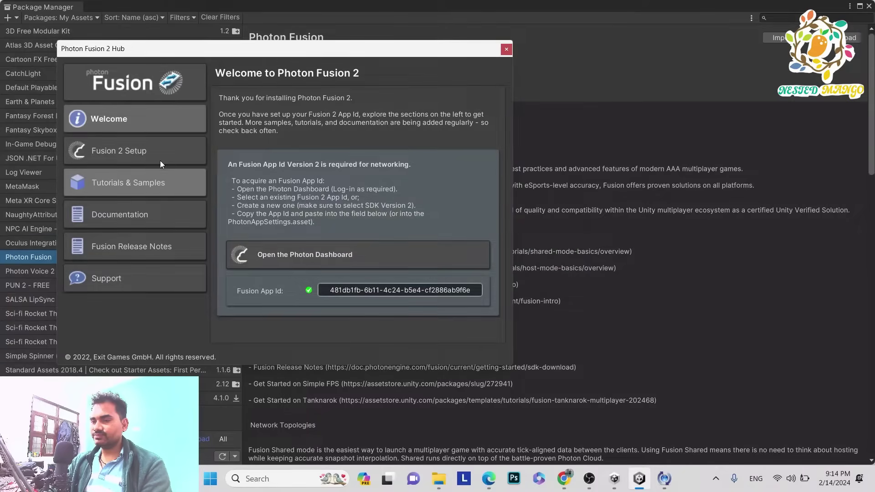
Paste the copied App ID into the Hub's Fusion App Id field and open Fusion 2 Setup.
{"action": "left_click", "coordinate": [136, 152]}
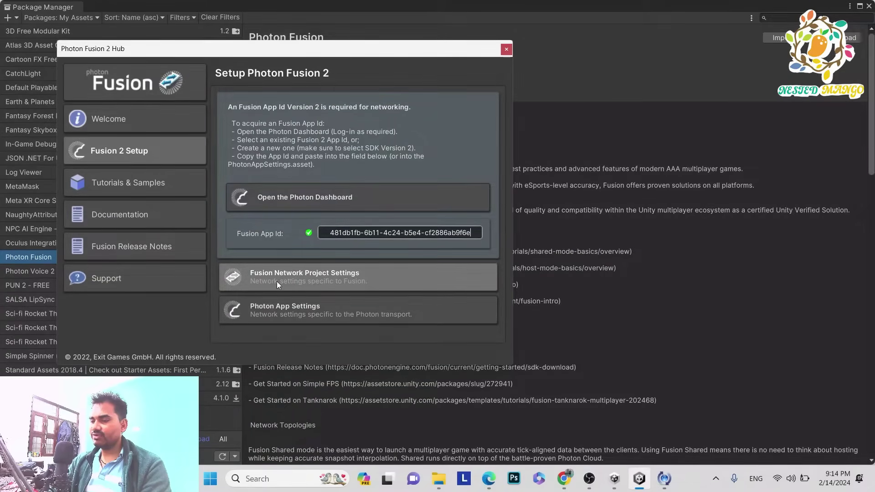
{"action": "left_click", "coordinate": [869, 11]}
Close Package Manager, review Fusion Network Project Settings and Photon App Settings, then close the Hub.
{"action": "left_click", "coordinate": [869, 8]}
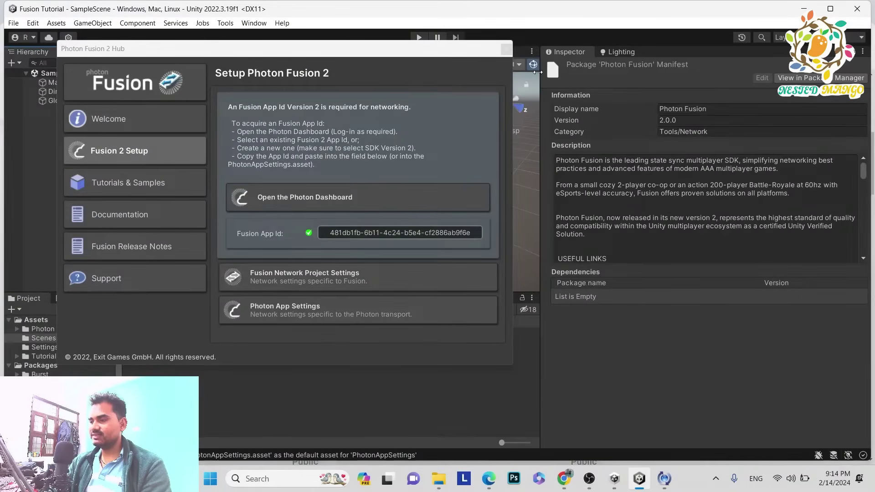
{"action": "left_click", "coordinate": [276, 280]}
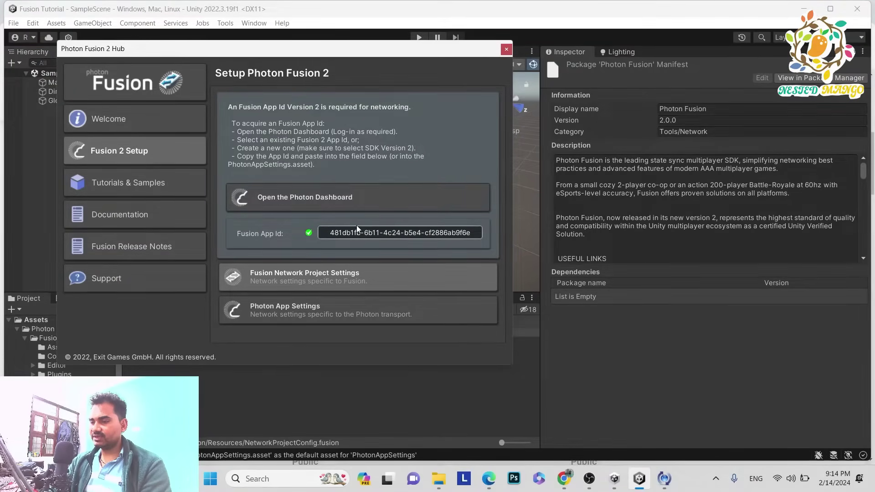
{"action": "left_click", "coordinate": [288, 274]}
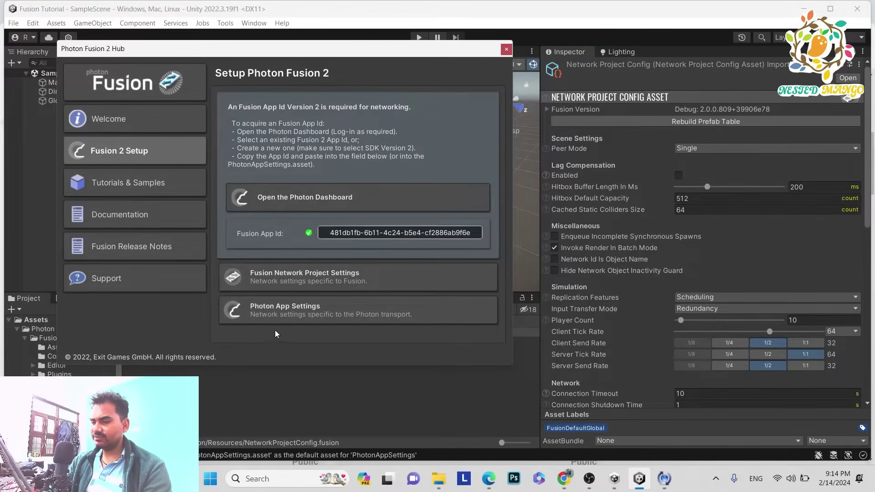
{"action": "left_click", "coordinate": [297, 313]}
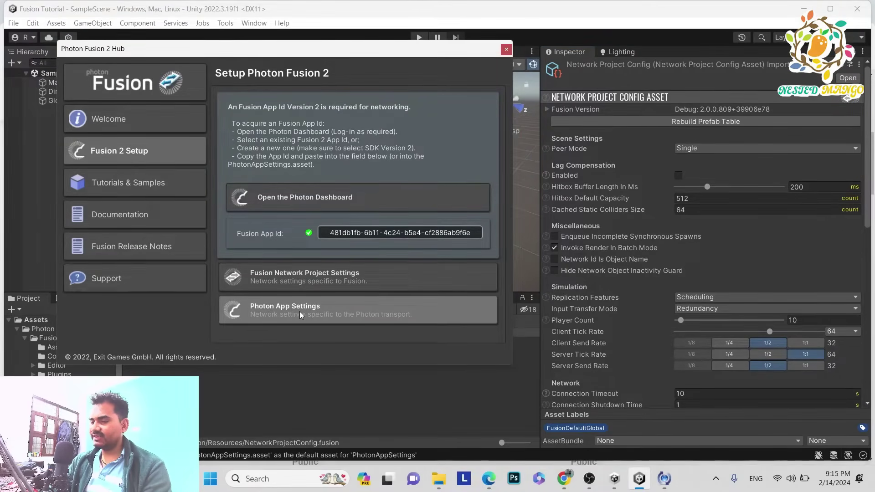
{"action": "left_click", "coordinate": [322, 306]}
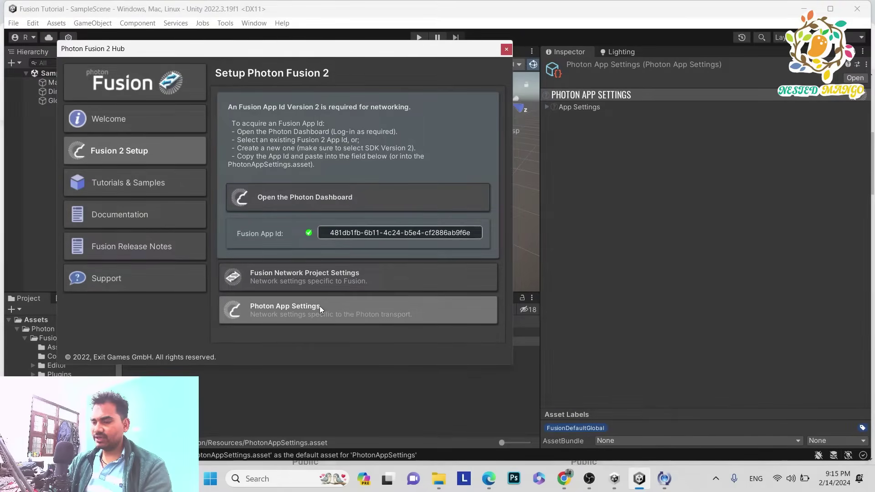
{"action": "left_click", "coordinate": [284, 307]}
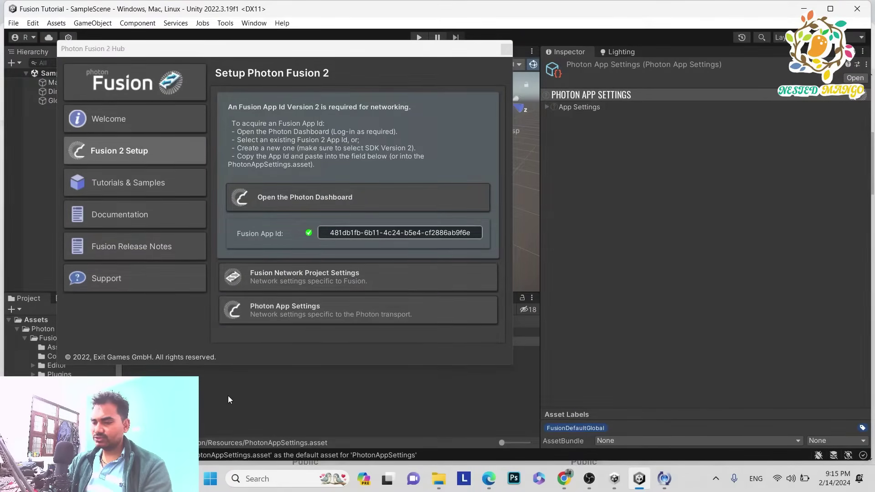
{"action": "left_click", "coordinate": [504, 49]}
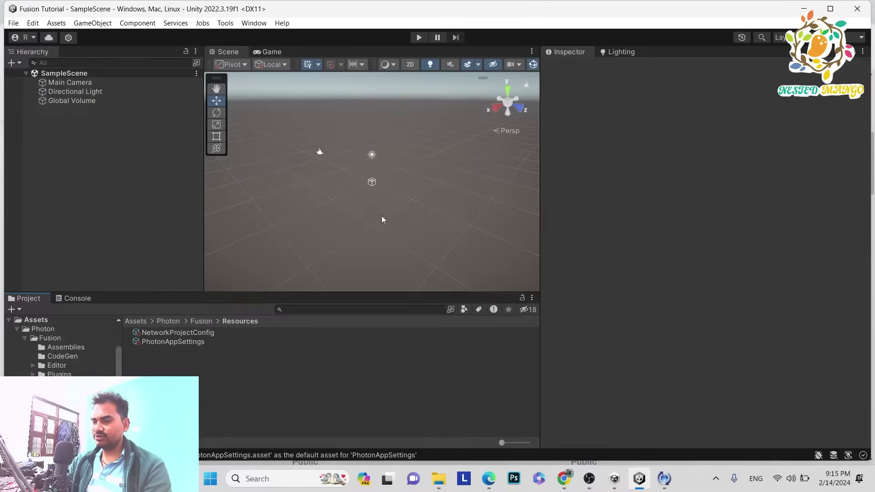
Check that PhotonAppSettings' App Id Fusion holds the copied ID, then go to Assets/Scenes.
{"action": "left_click", "coordinate": [177, 345]}
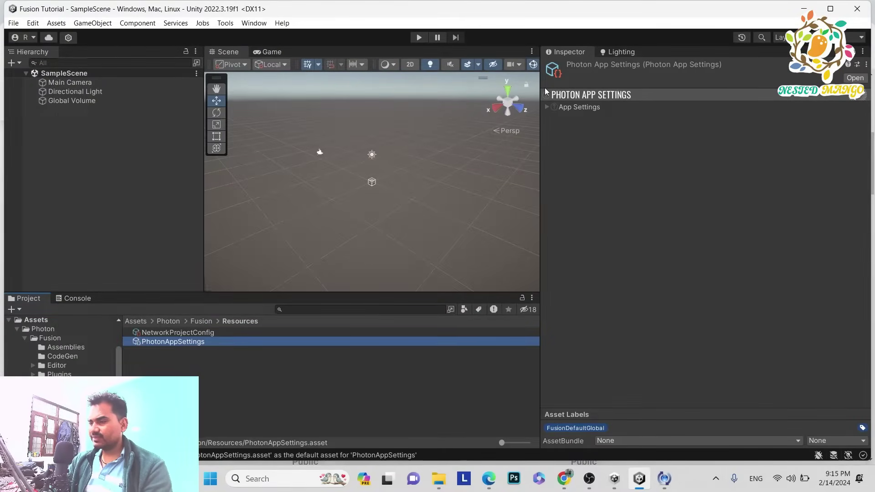
{"action": "left_click", "coordinate": [547, 110]}
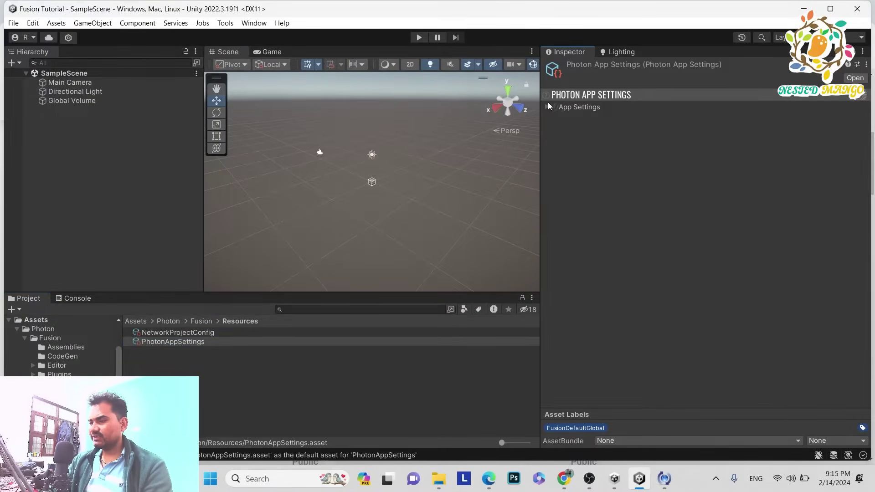
{"action": "left_click", "coordinate": [547, 107]}
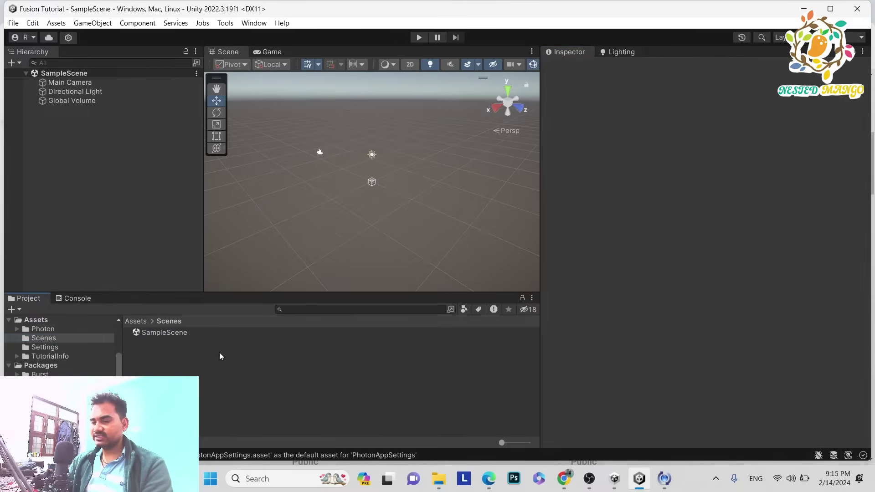
{"action": "right_click", "coordinate": [231, 380]}
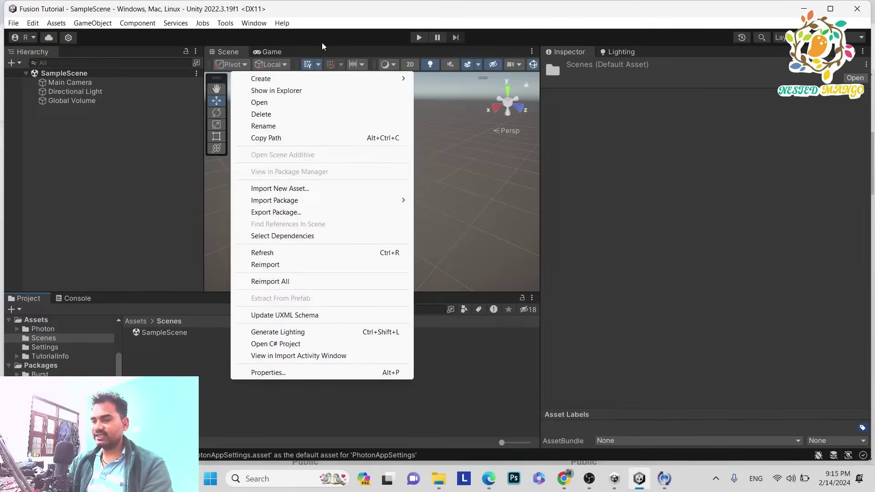
Create a scene named FusionScene1 beside SampleScene and open it.
{"action": "left_click", "coordinate": [459, 240]}
{"action": "type", "text": "Fua"}
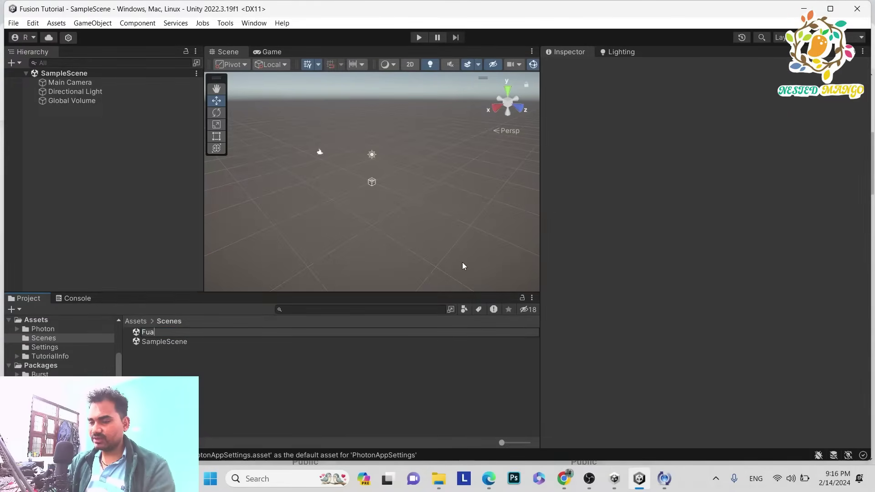
{"action": "key", "text": "BackSpace"}
{"action": "type", "text": "sionScene1"}
{"action": "key", "text": "Return"}
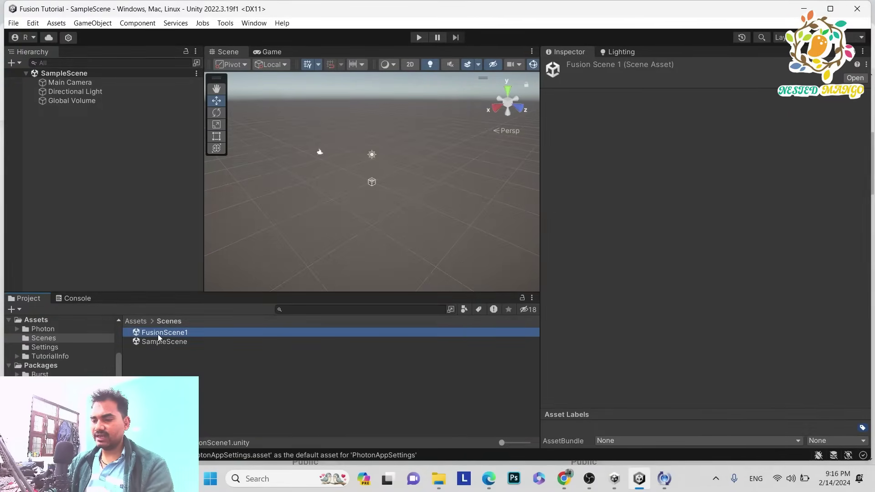
{"action": "double_click", "coordinate": [158, 333]}
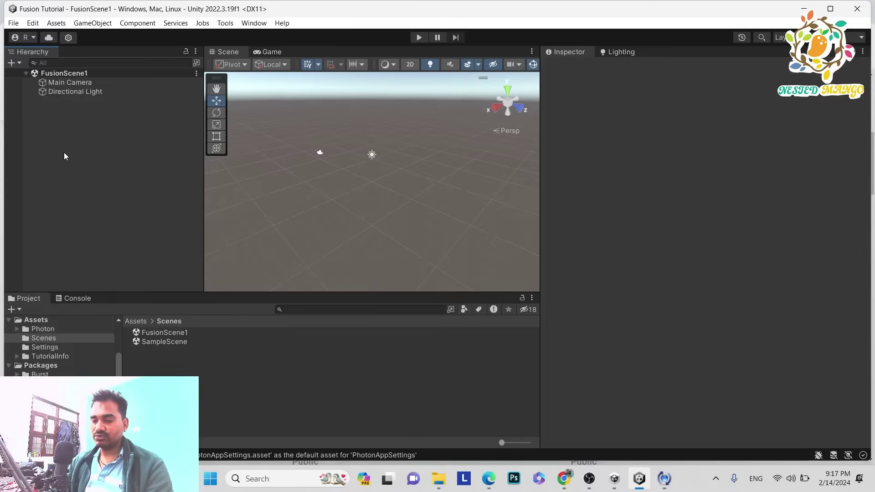
{"action": "left_click", "coordinate": [36, 321]}
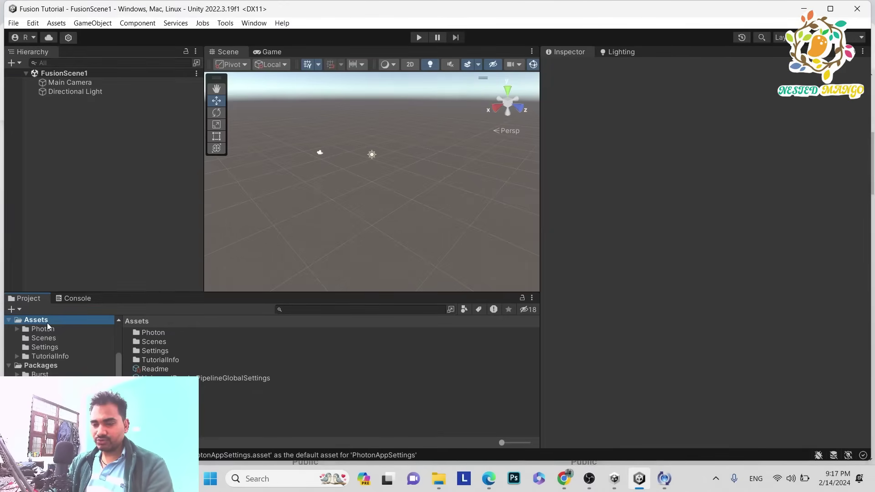
Create a Scripts folder under Assets.
{"action": "right_click", "coordinate": [48, 323]}
{"action": "mouse_move", "coordinate": [91, 23]}
{"action": "left_click", "coordinate": [296, 43]}
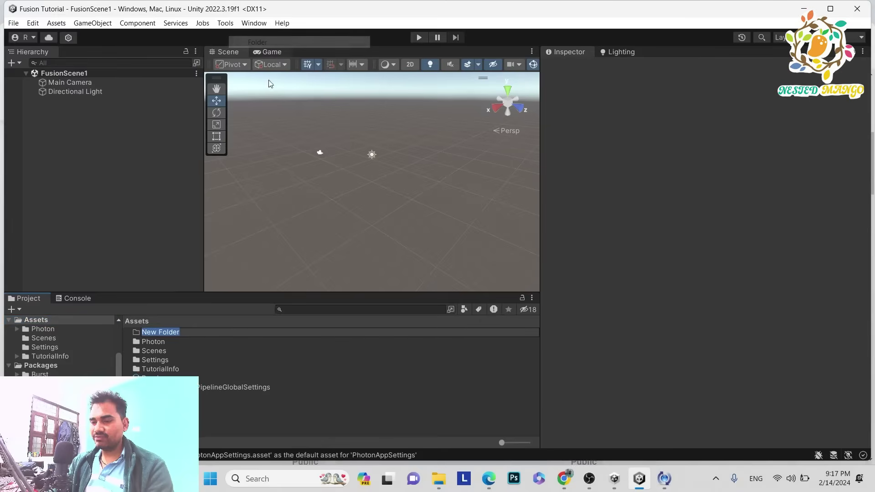
{"action": "type", "text": "Scripts"}
{"action": "key", "text": "Return"}
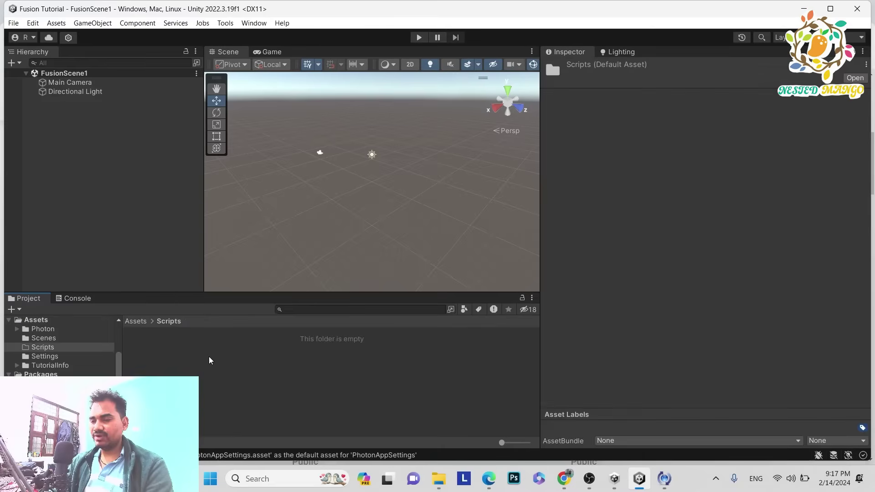
Add a Fusion folder inside Scripts and open it.
{"action": "right_click", "coordinate": [206, 388]}
{"action": "mouse_move", "coordinate": [319, 82]}
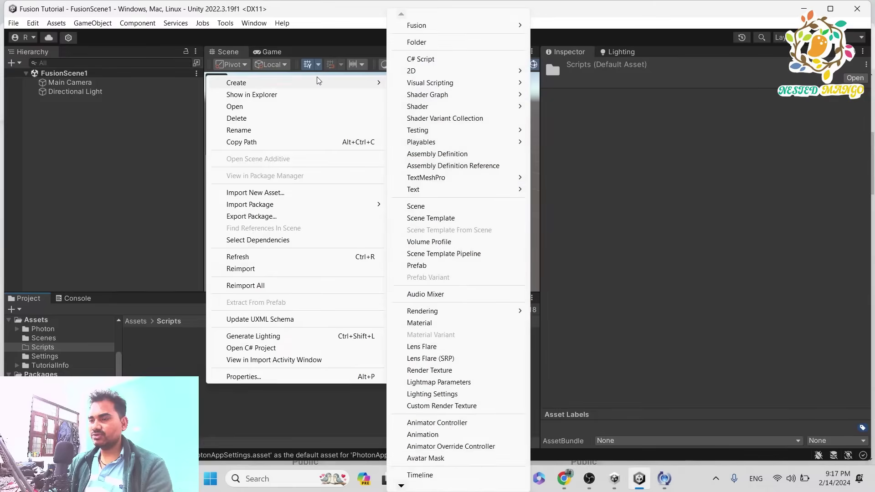
{"action": "left_click", "coordinate": [410, 42]}
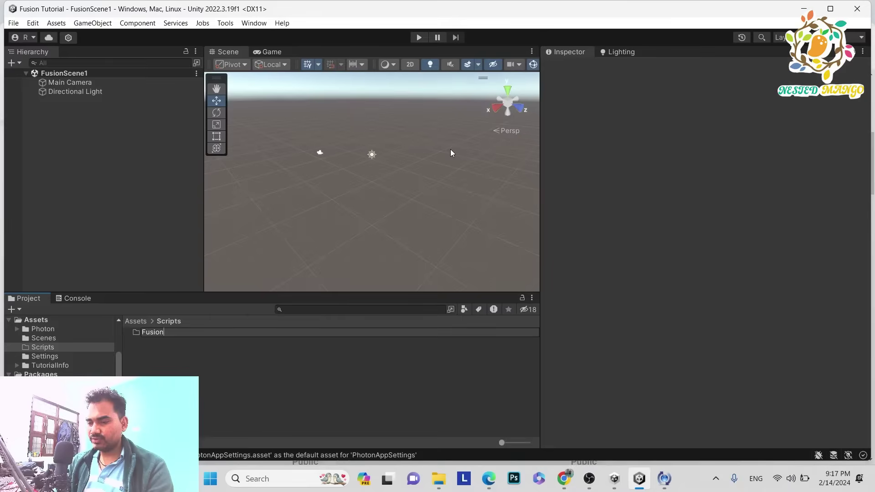
{"action": "double_click", "coordinate": [157, 332]}
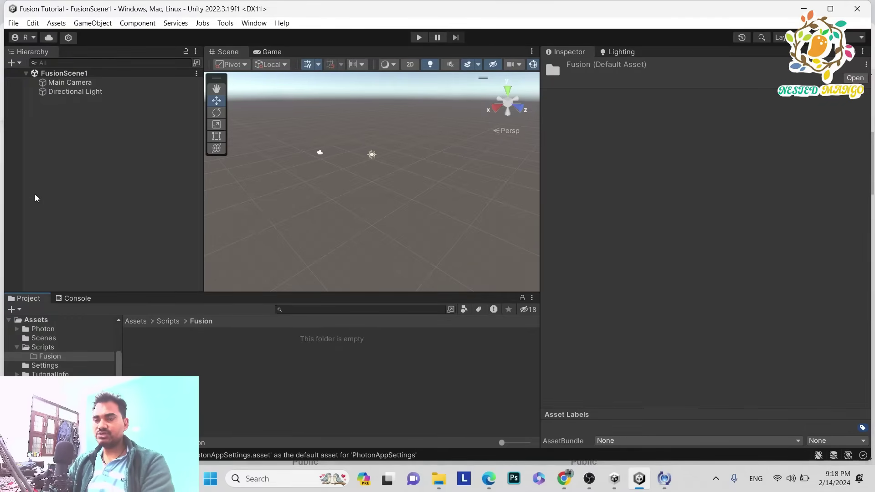
Create a C# script named BasicSpawner in the Fusion folder.
{"action": "right_click", "coordinate": [188, 359]}
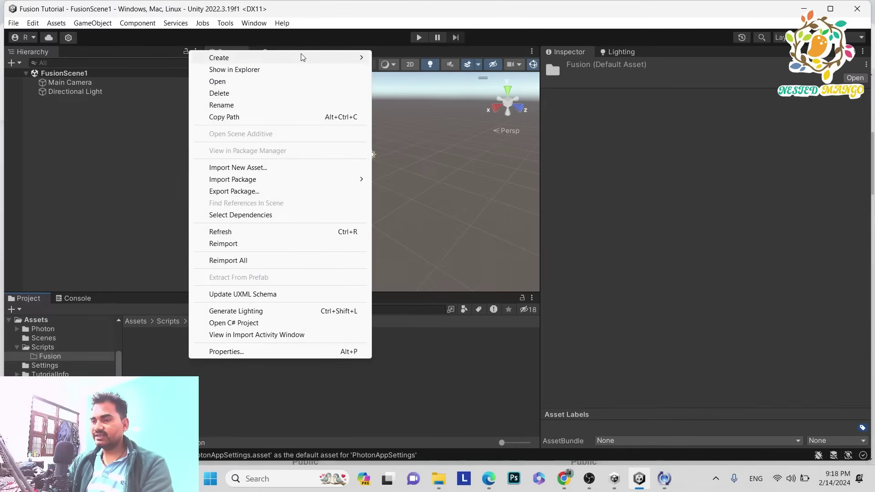
{"action": "mouse_move", "coordinate": [362, 58]}
{"action": "left_click", "coordinate": [406, 58]}
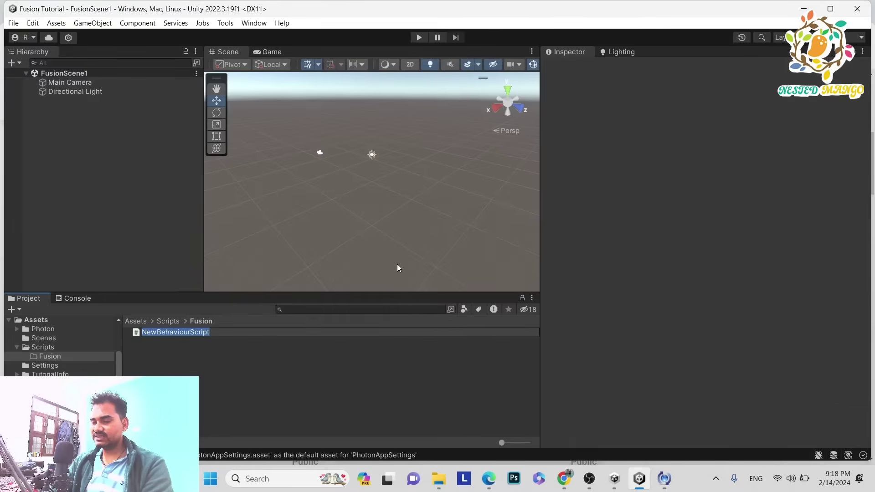
{"action": "type", "text": "BasicSpawner"}
{"action": "key", "text": "Return"}
Add an empty GameObject named BasicSpawner and attach the BasicSpawner script to it.
{"action": "right_click", "coordinate": [49, 127]}
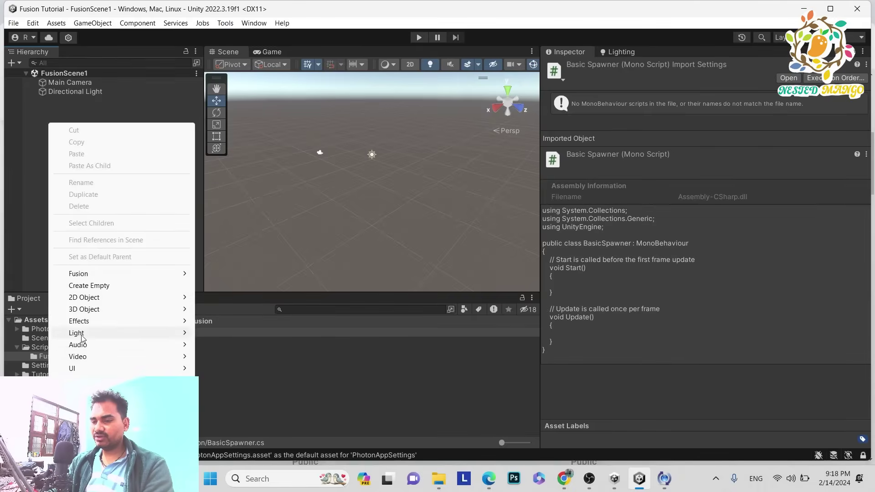
{"action": "left_click", "coordinate": [100, 287]}
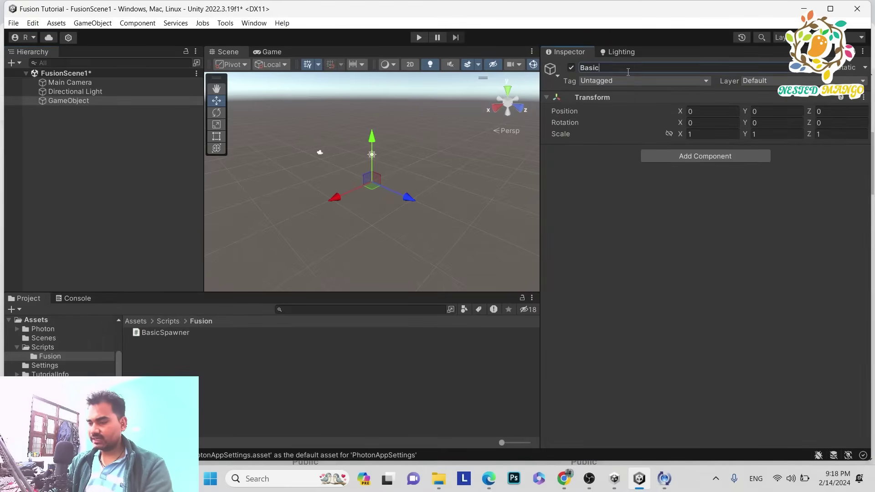
{"action": "left_click", "coordinate": [628, 68]}
{"action": "type", "text": "BasicSpawner"}
{"action": "left_click", "coordinate": [179, 373]}
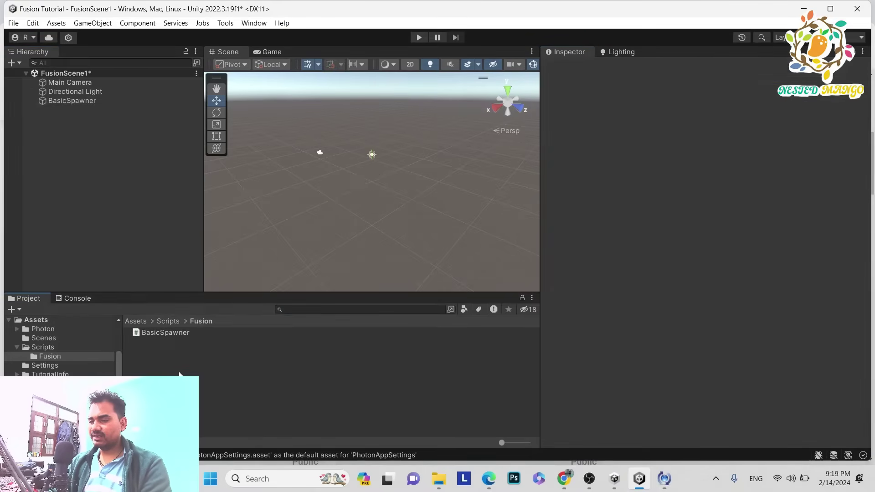
{"action": "left_click", "coordinate": [65, 99]}
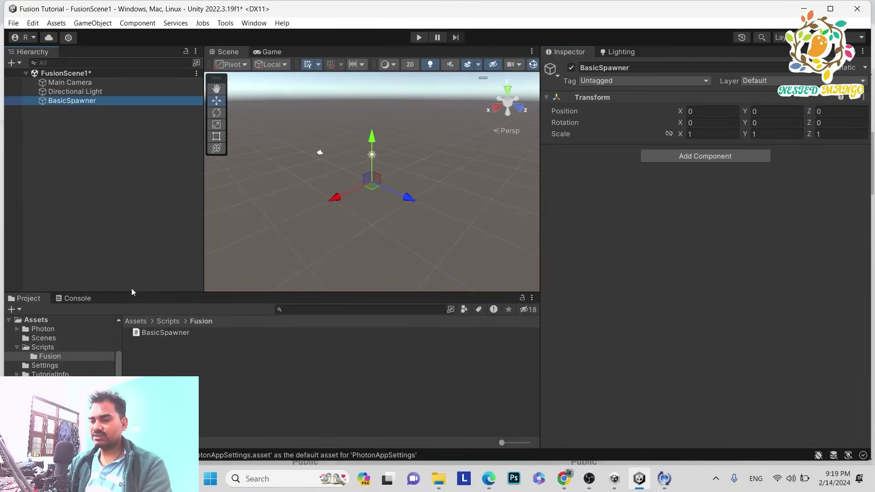
{"action": "left_click_drag", "start_coordinate": [164, 333], "coordinate": [715, 283]}
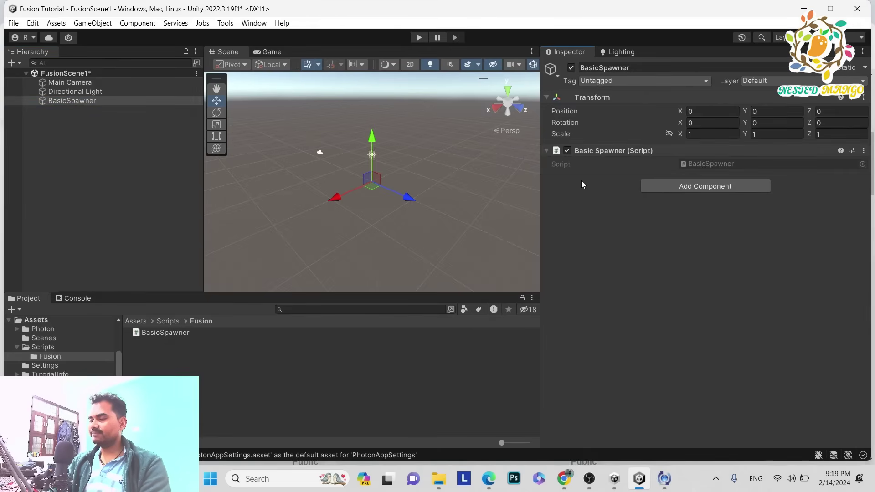